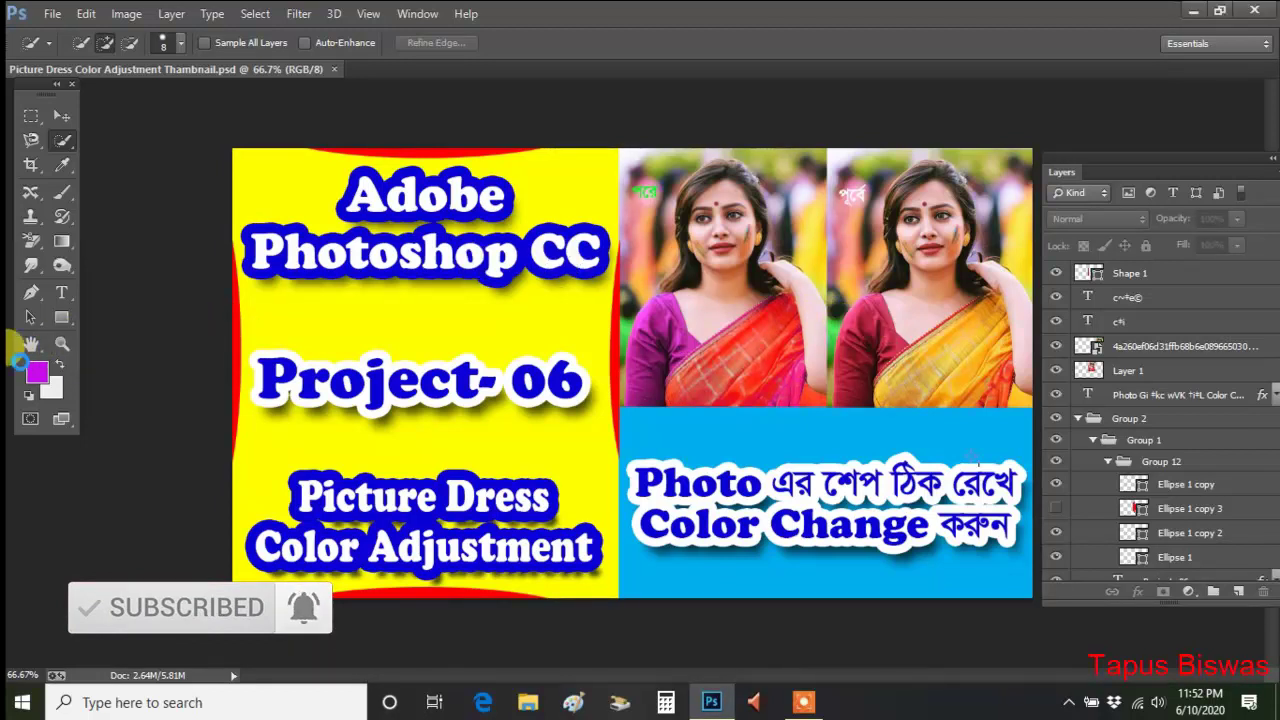
Dismiss the error, zoom the thumbnail design to 100%, and nudge the Layers panel right.
left_click(625, 276)
left_click(62, 343)
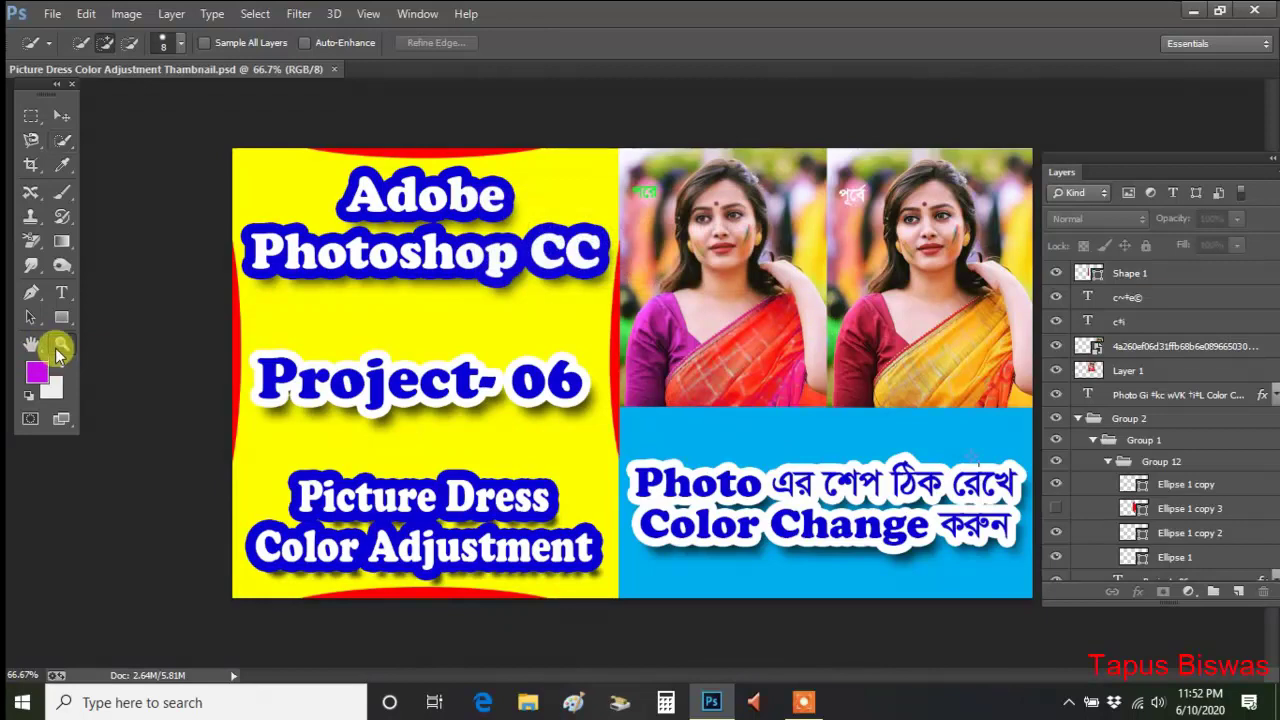
left_click(885, 314)
left_click_drag(1131, 158, 1218, 165)
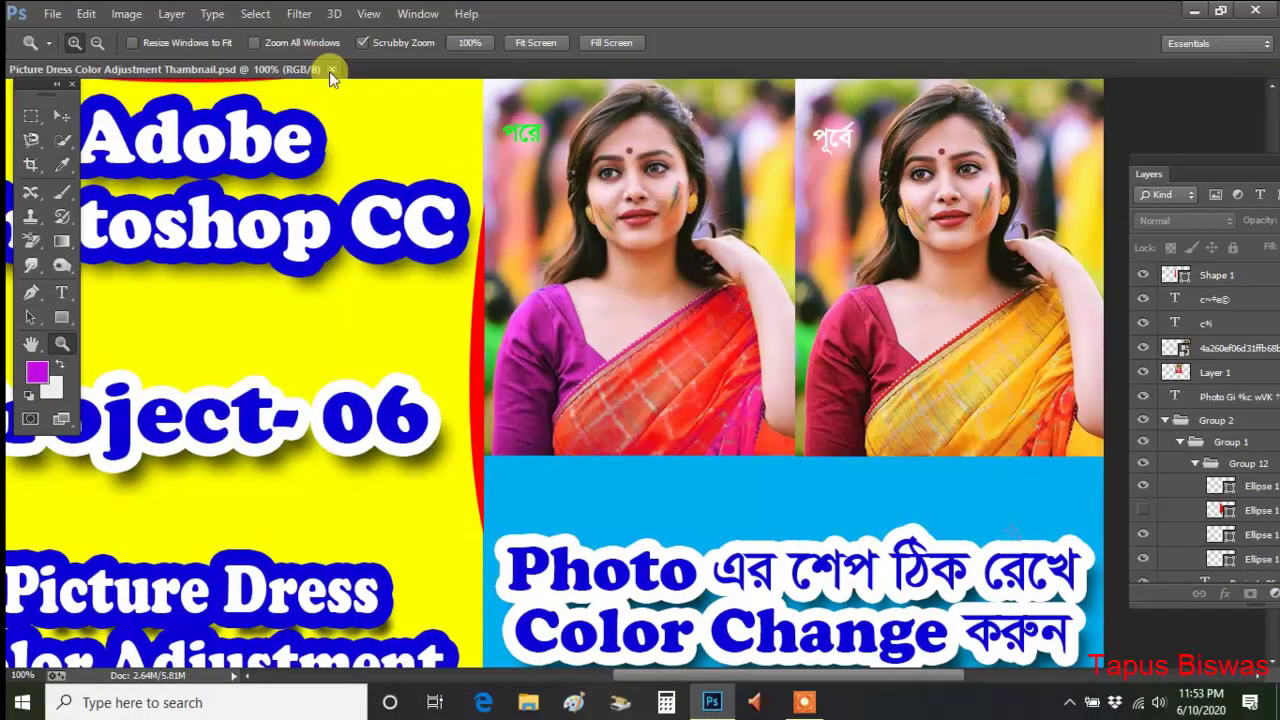
Close the thumbnail PSD and open the yellow saree photo from Desktop > New folder.
left_click(331, 69)
left_click(55, 13)
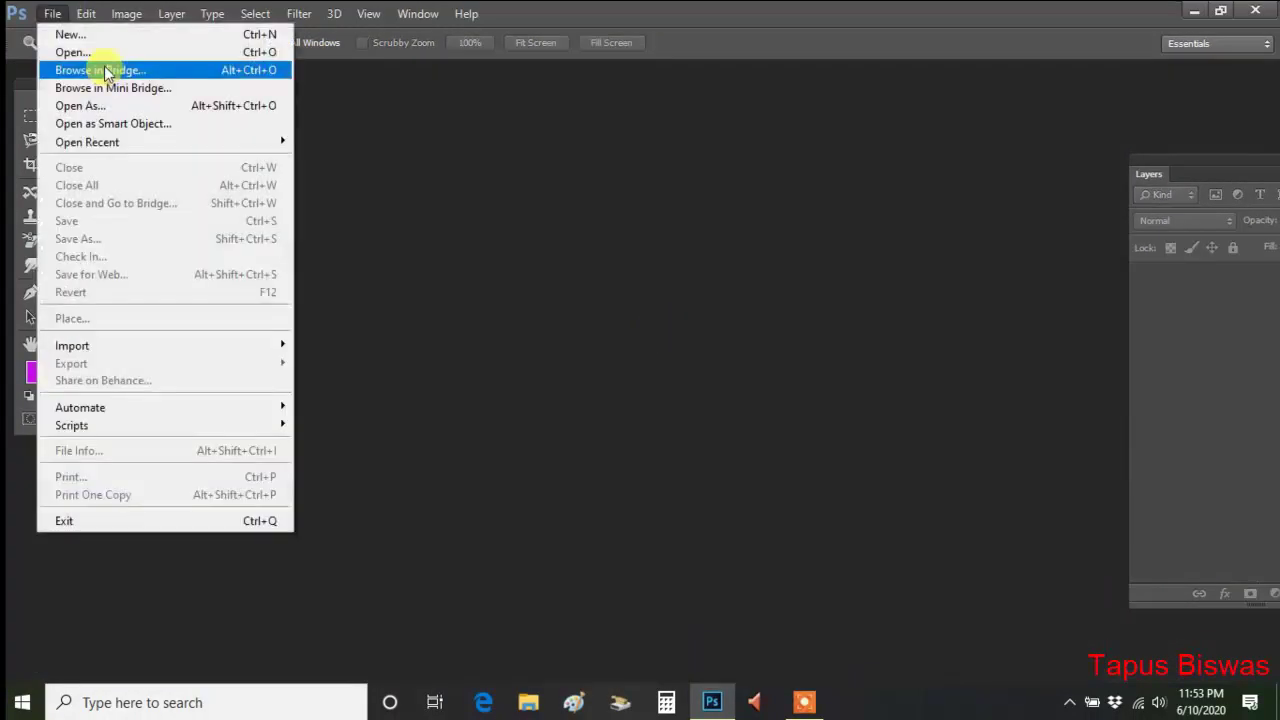
left_click(75, 52)
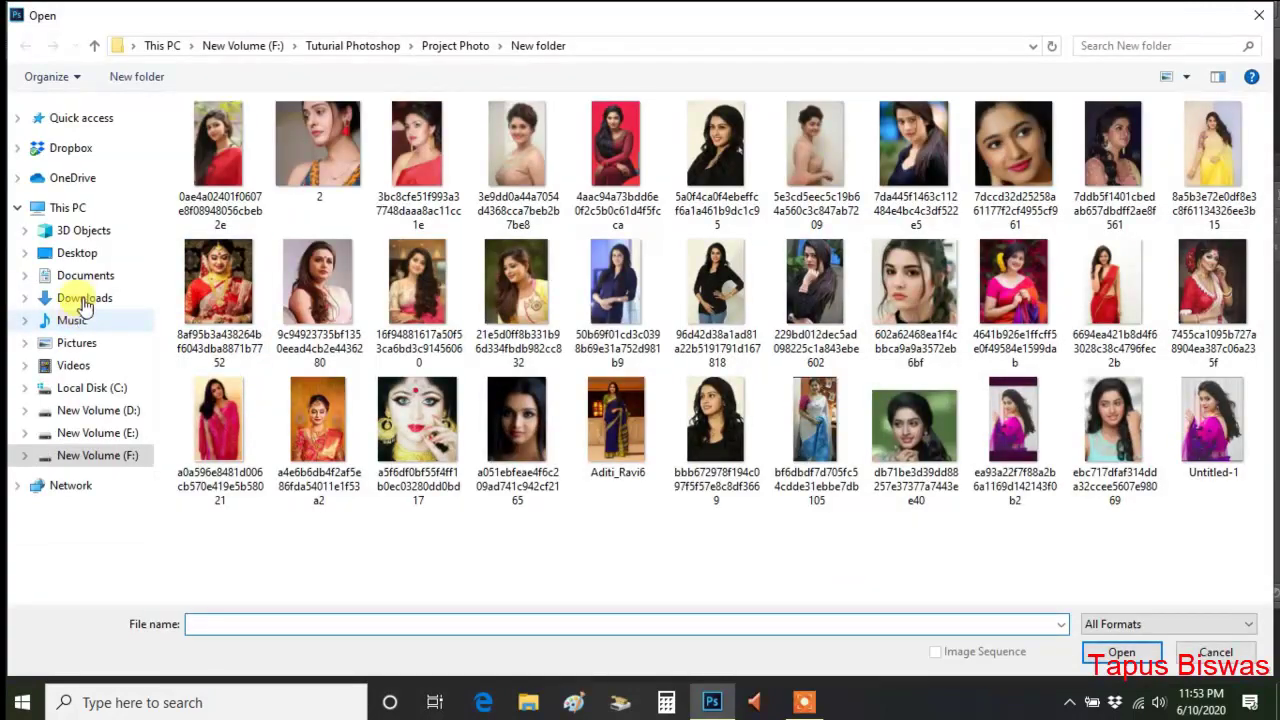
left_click(77, 253)
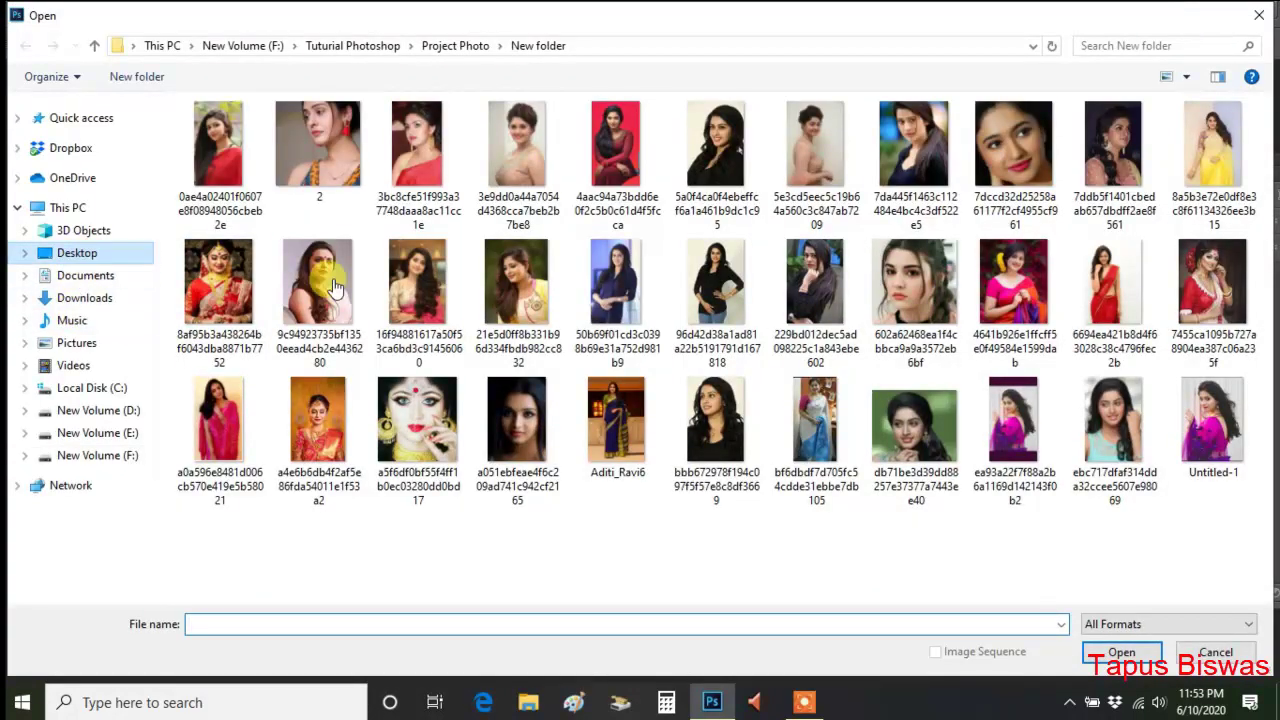
double_click(222, 176)
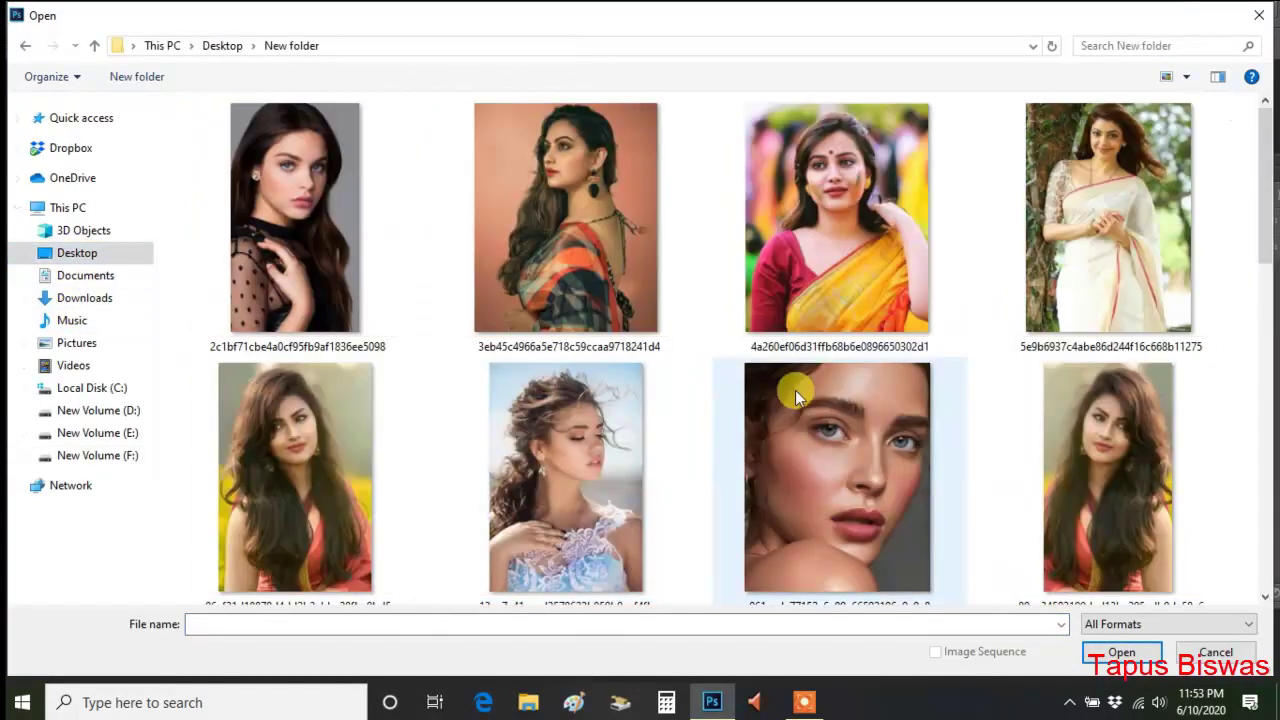
double_click(849, 294)
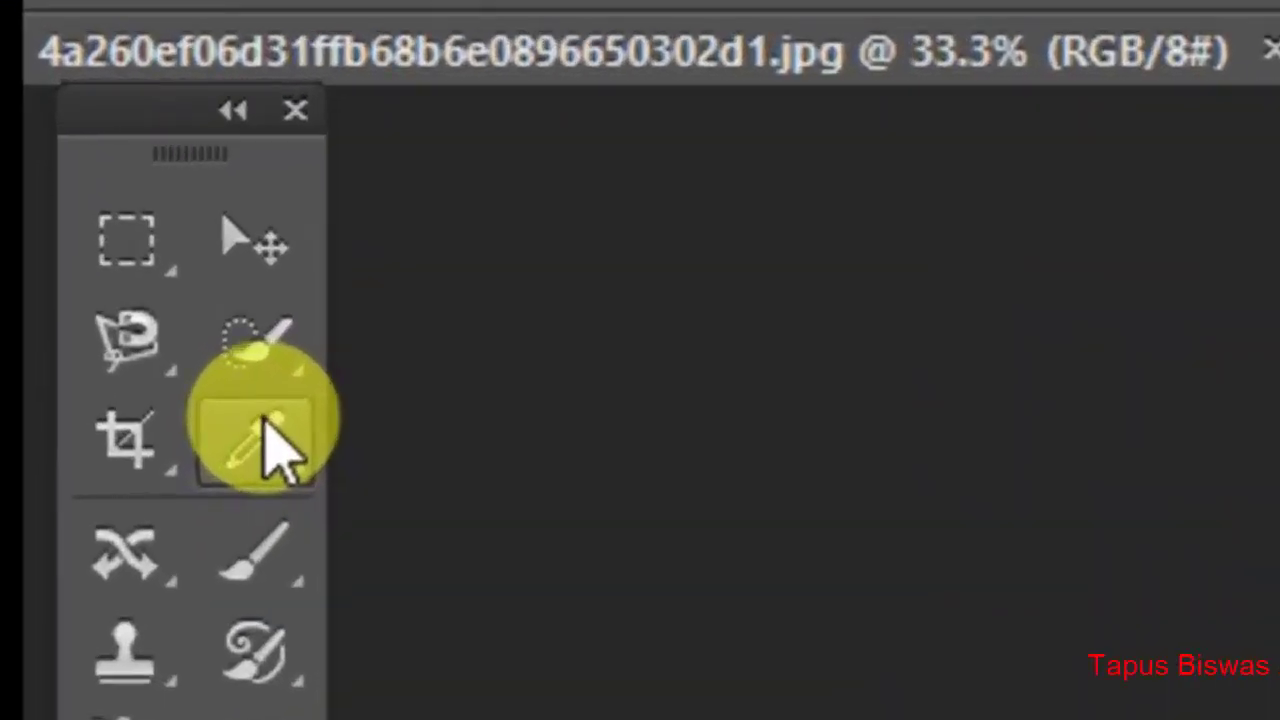
Switch to the Quick Selection Tool with a 43 px brush.
left_click_drag(64, 141, 141, 146)
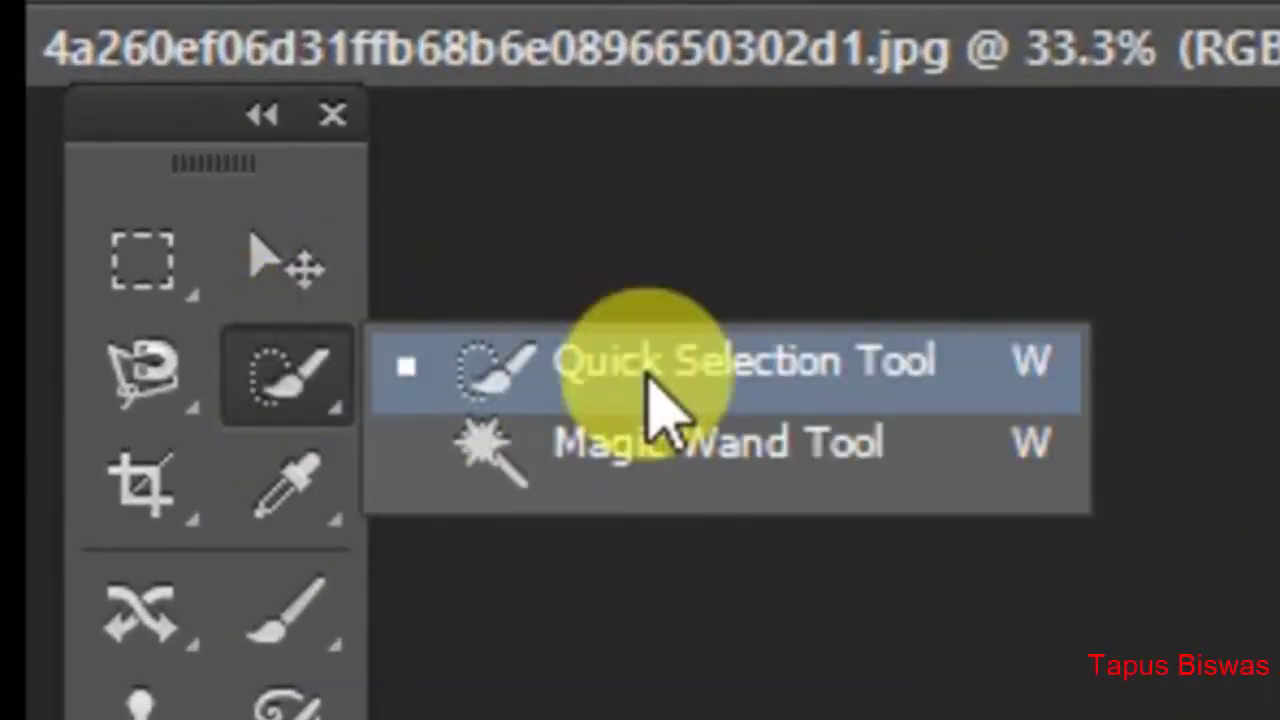
left_click_drag(655, 400, 655, 400)
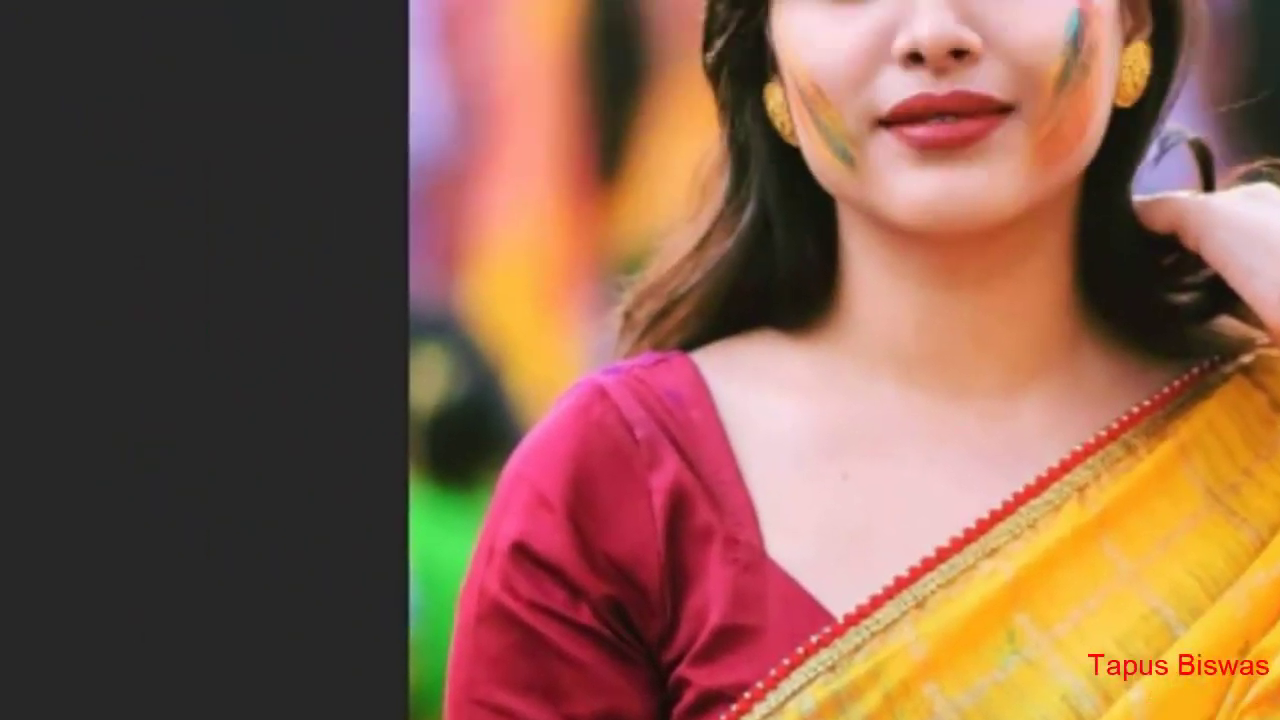
left_click(579, 140)
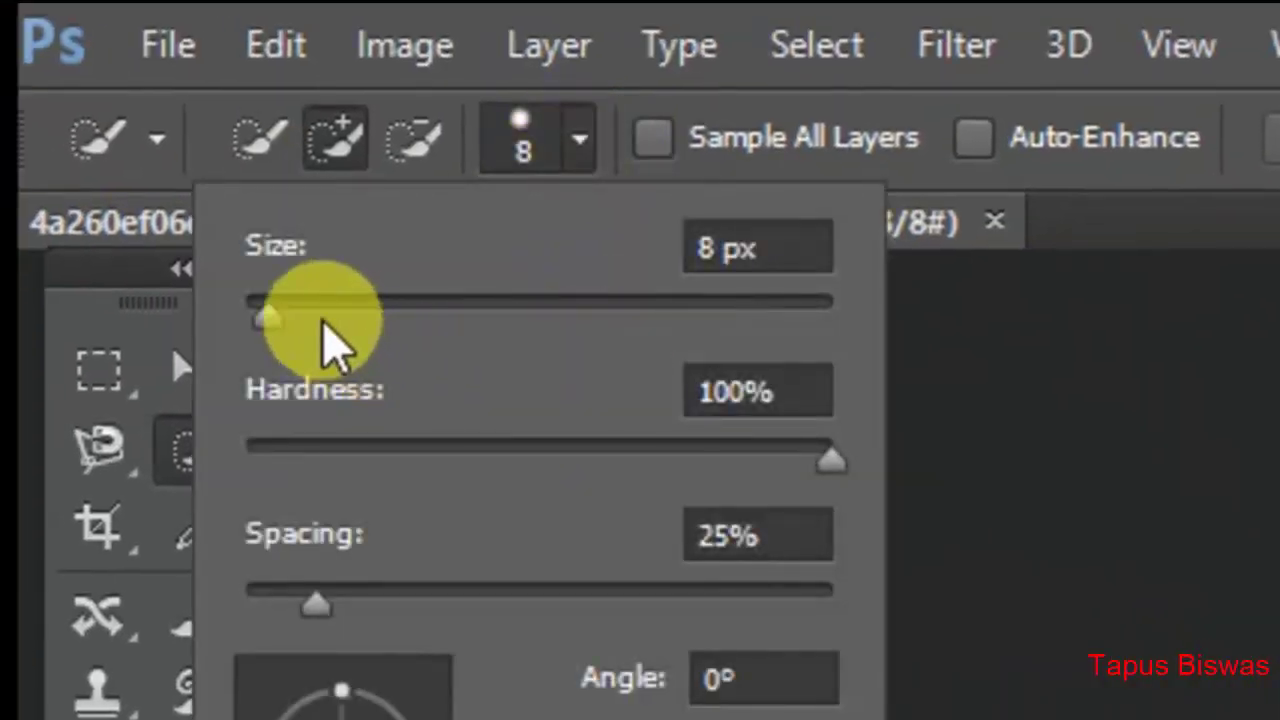
left_click_drag(322, 322, 372, 318)
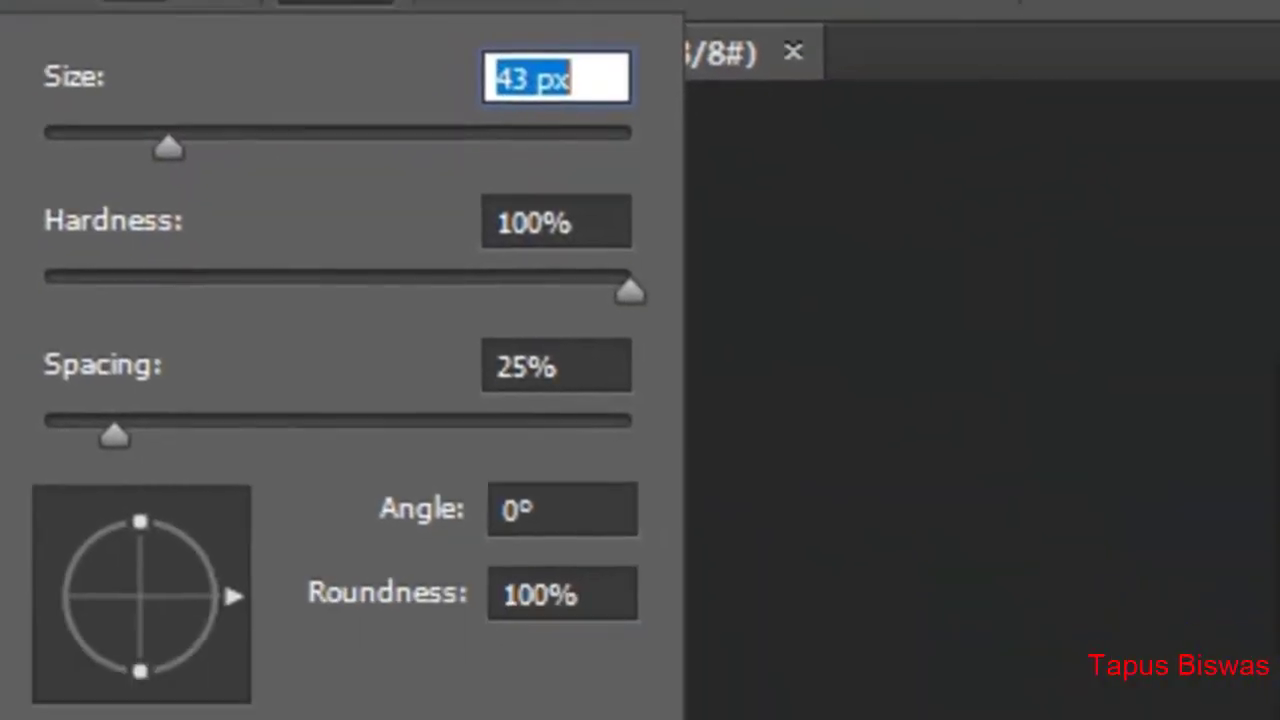
key("Return")
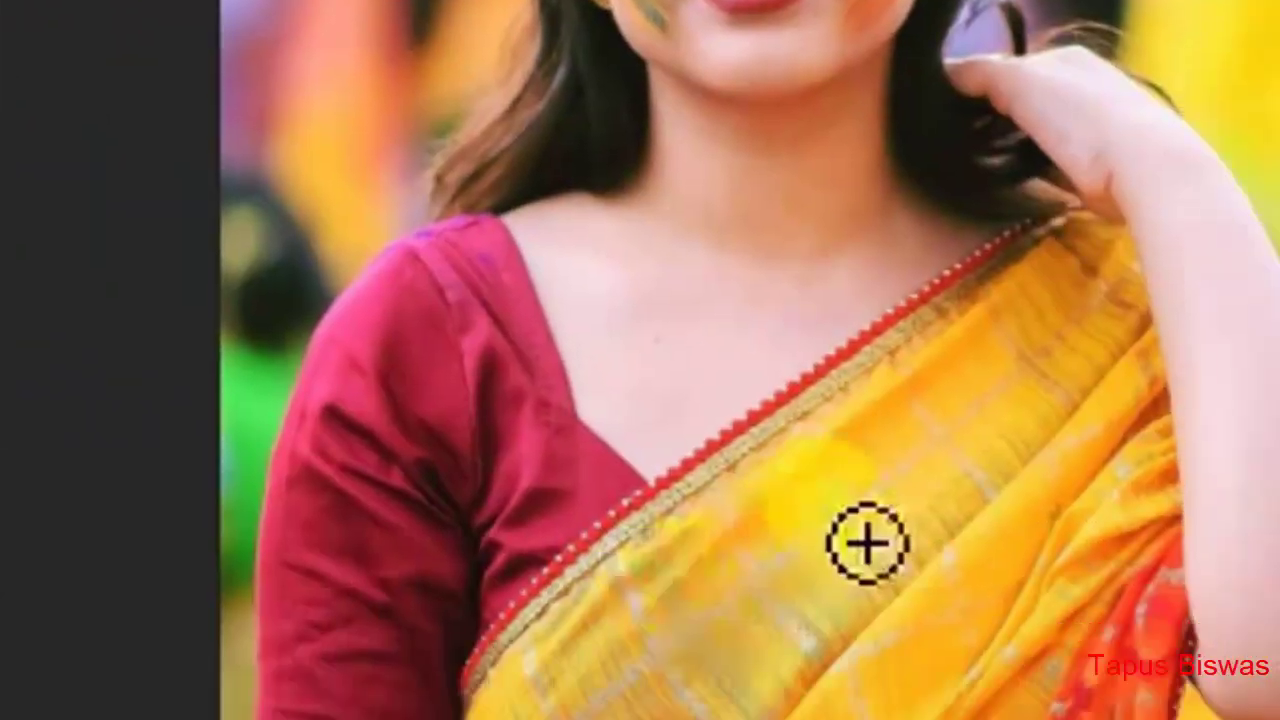
Paint a selection over the yellow saree drape, the blouse shoulder and sleeve.
mouse_move(517, 480)
left_mouse_down()
mouse_move(898, 297)
mouse_move(903, 569)
left_mouse_up()
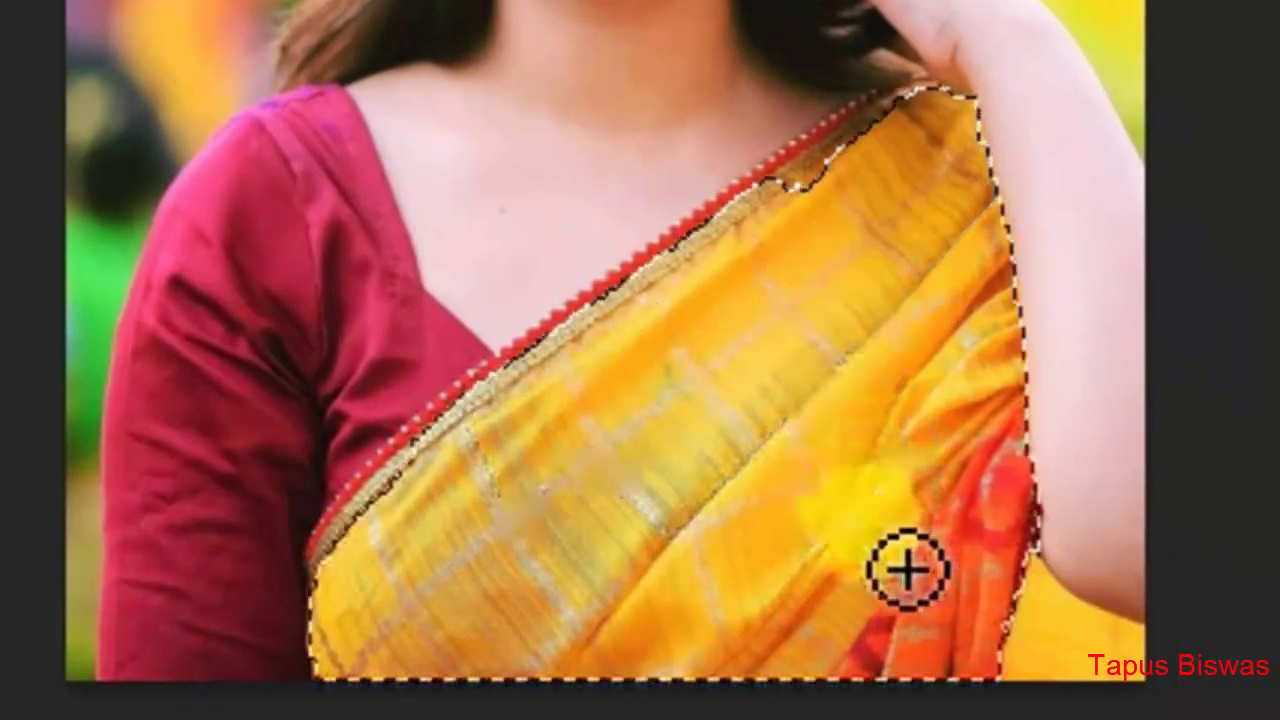
mouse_move(430, 440)
left_mouse_down()
mouse_move(329, 289)
mouse_move(268, 330)
mouse_move(249, 577)
mouse_move(266, 577)
left_mouse_up()
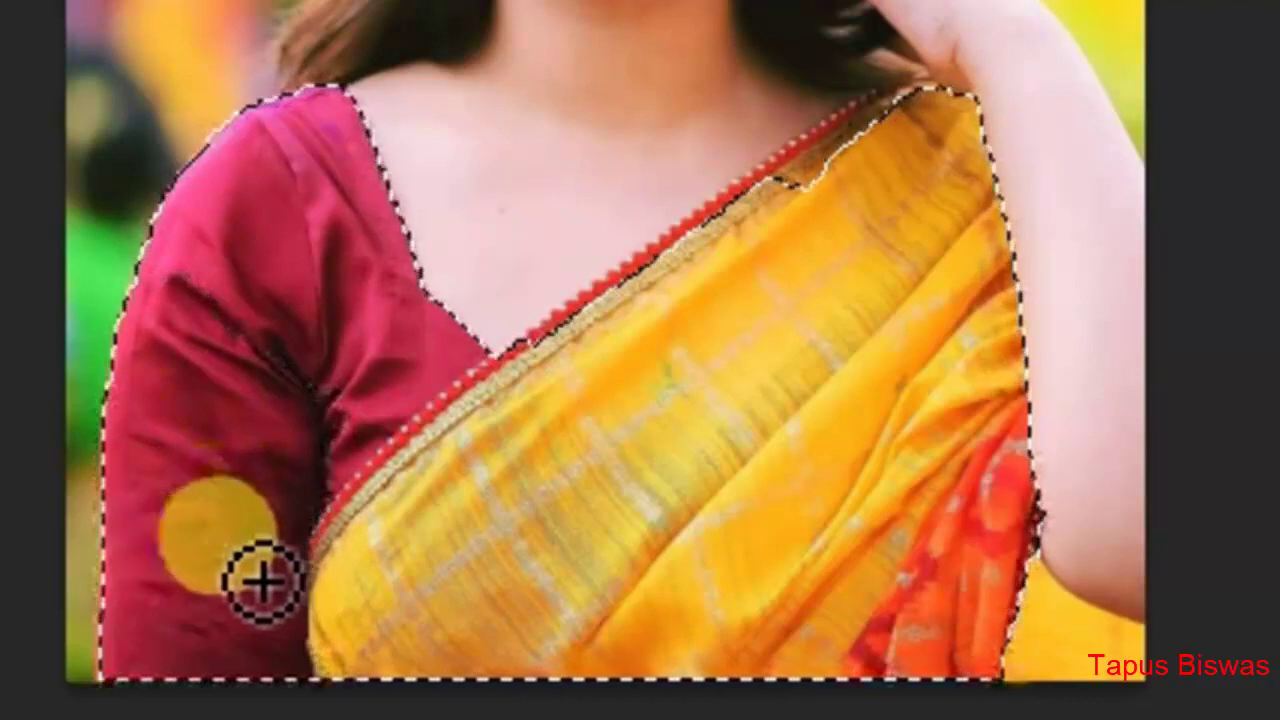
mouse_move(905, 215)
left_mouse_down()
mouse_move(885, 164)
mouse_move(508, 453)
mouse_move(662, 397)
mouse_move(650, 347)
left_mouse_up()
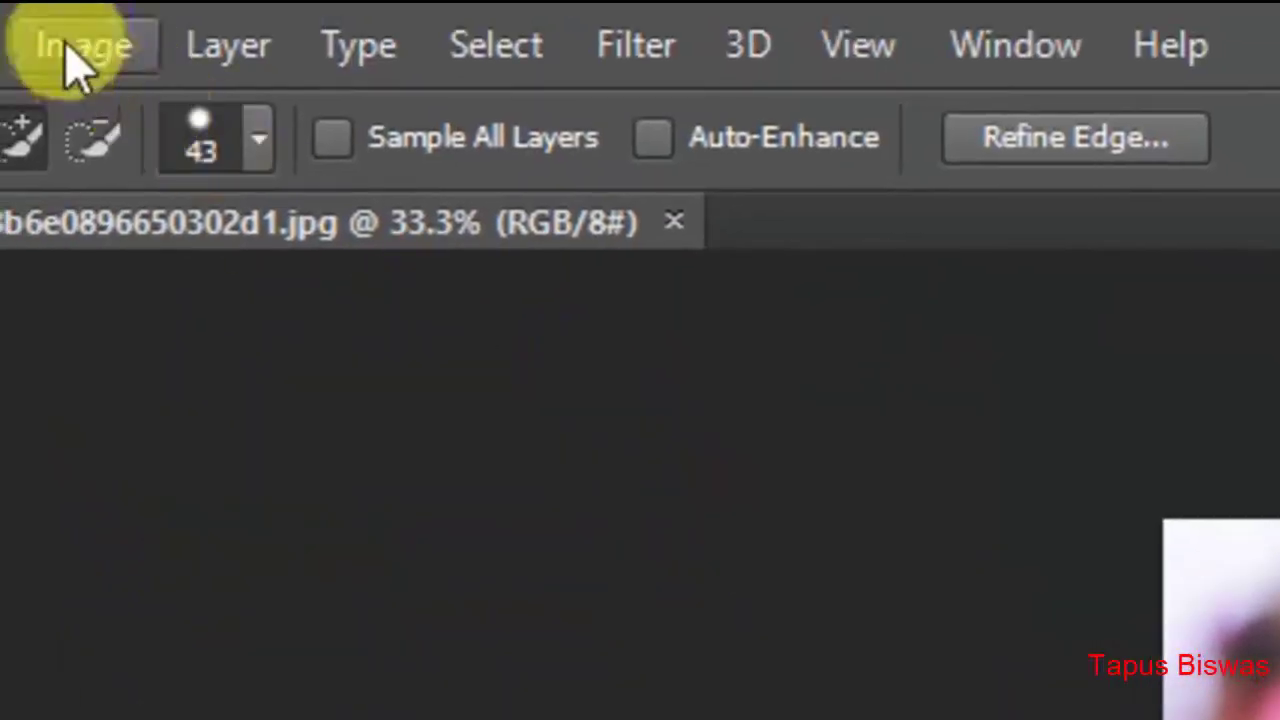
Open Hue/Saturation and shift the hue to -38 so the saree turns orange-red.
left_click(68, 46)
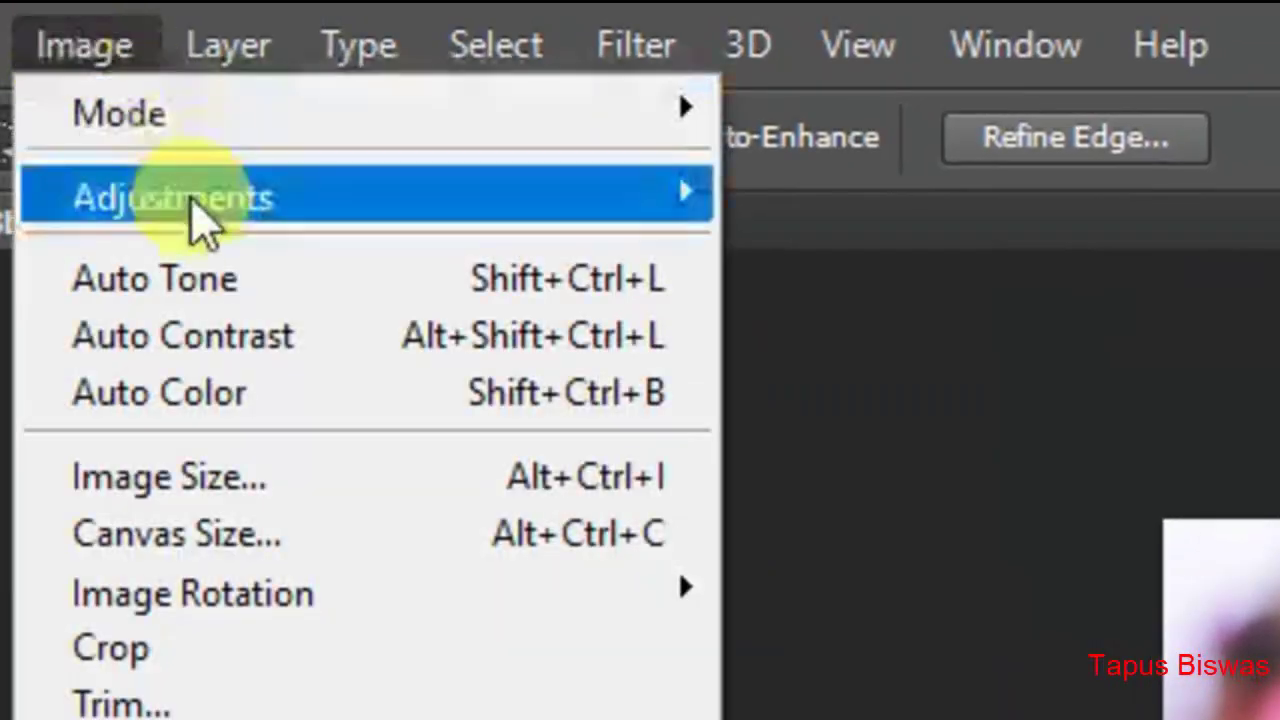
mouse_move(206, 212)
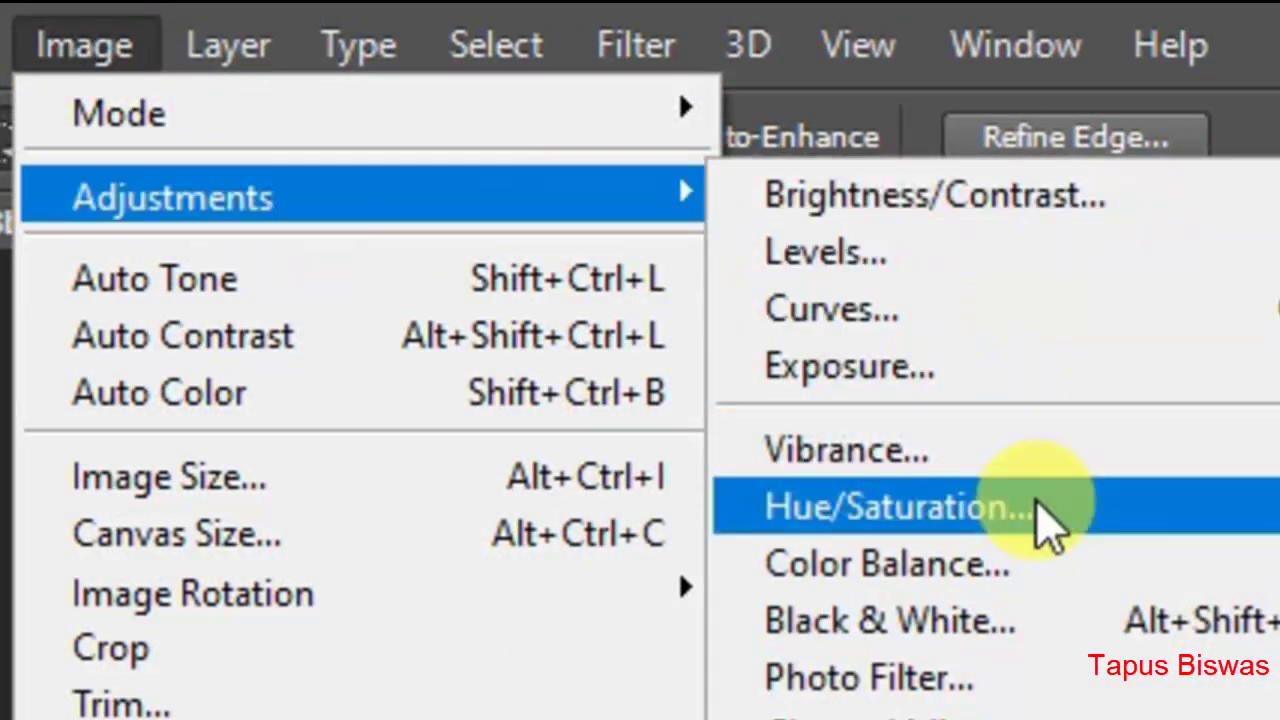
left_click(1047, 505)
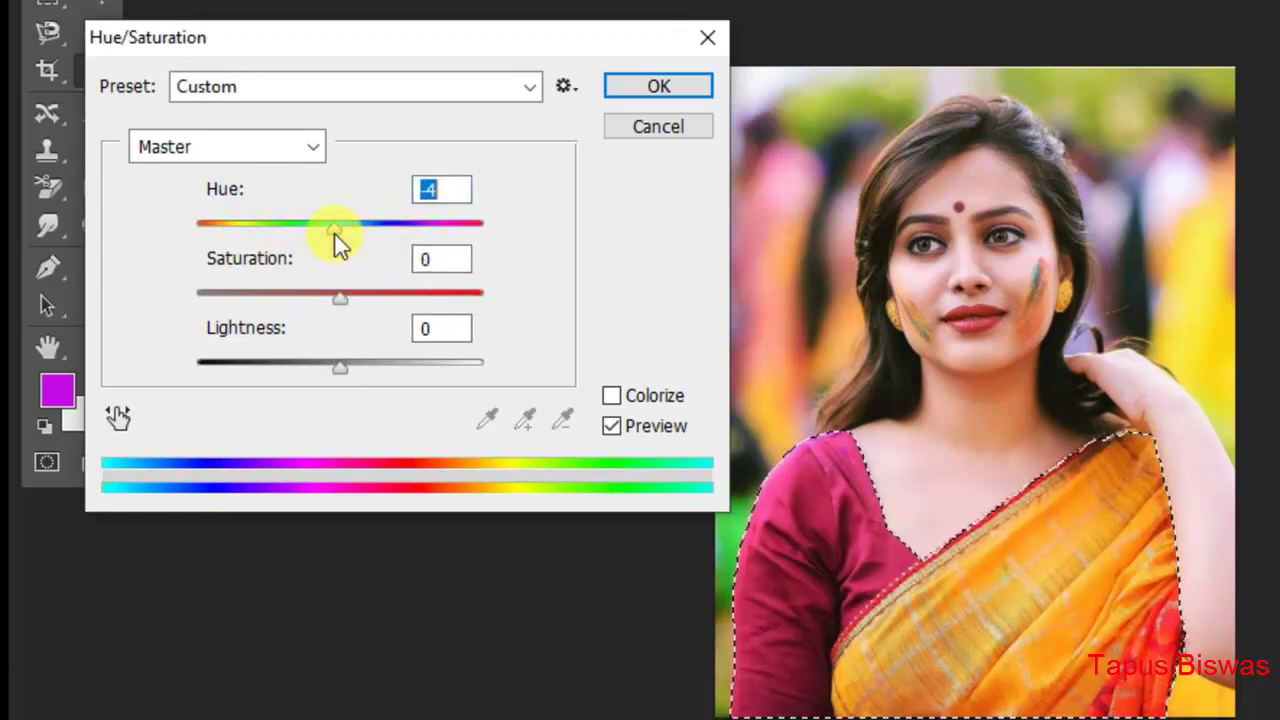
left_click_drag(320, 230, 291, 229)
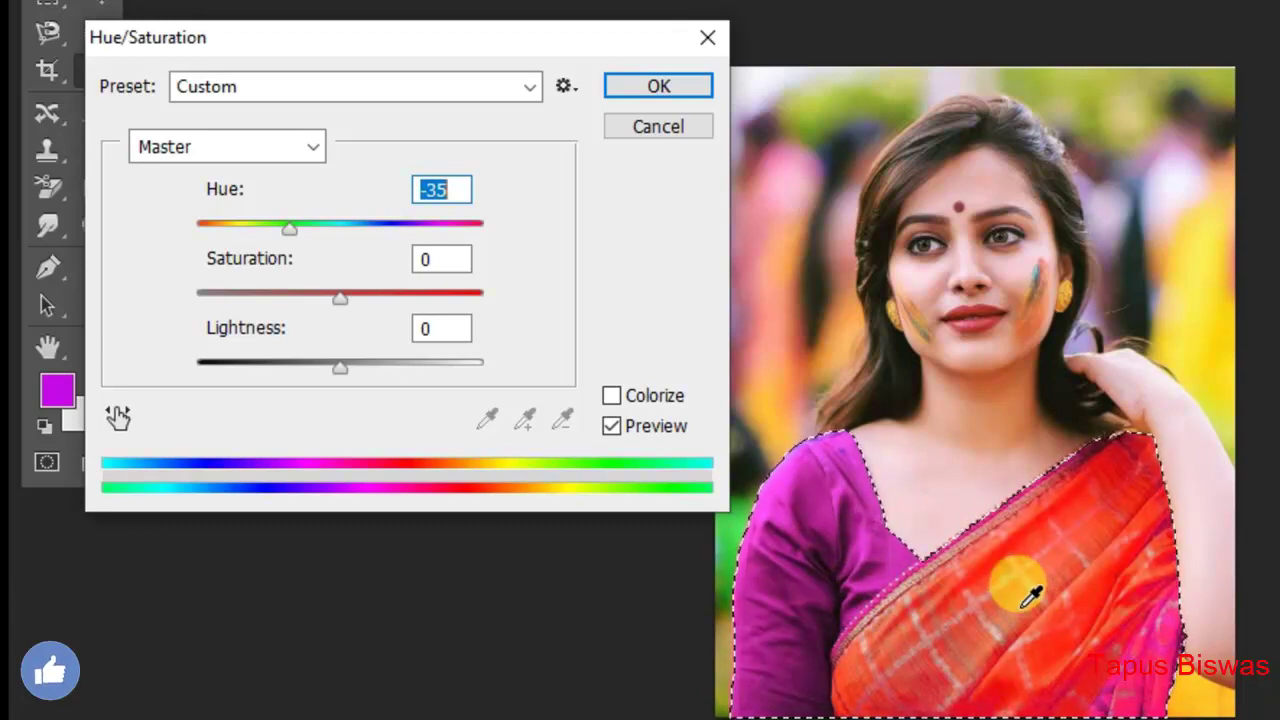
left_click_drag(287, 230, 290, 260)
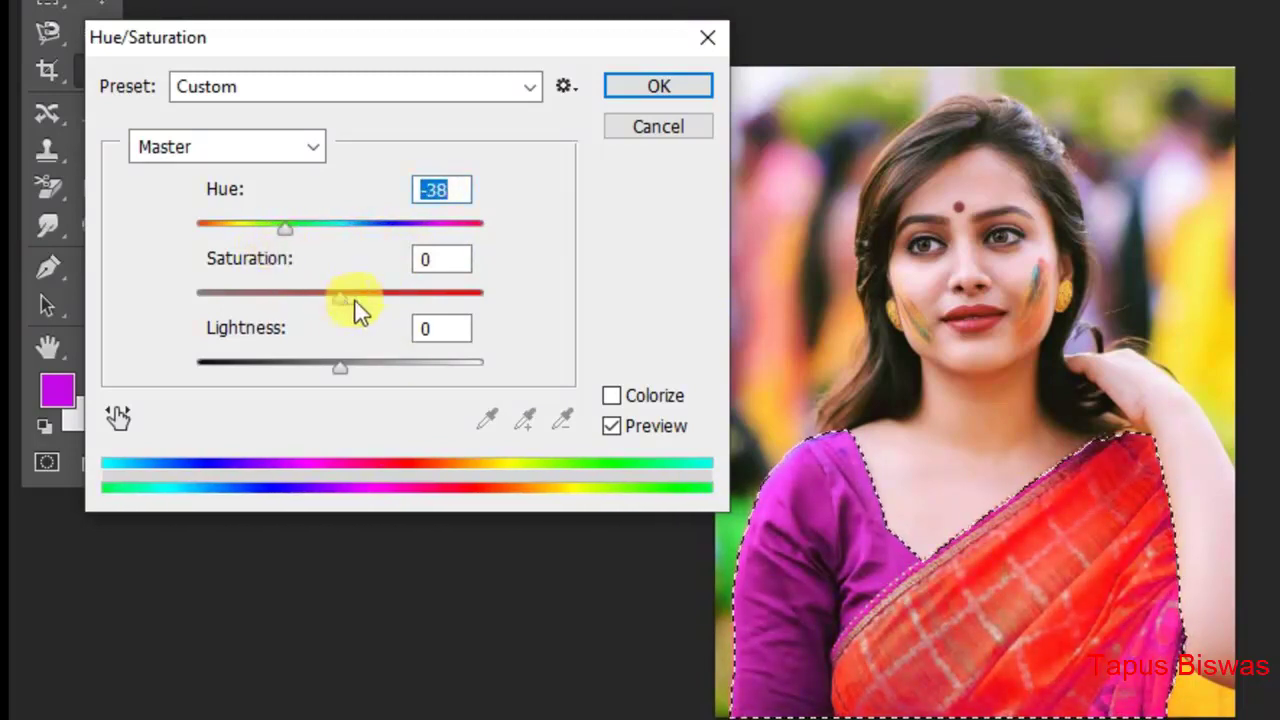
Set Saturation +40 and Lightness -6, compare with Preview, apply, and close the photo.
left_click_drag(296, 303, 397, 309)
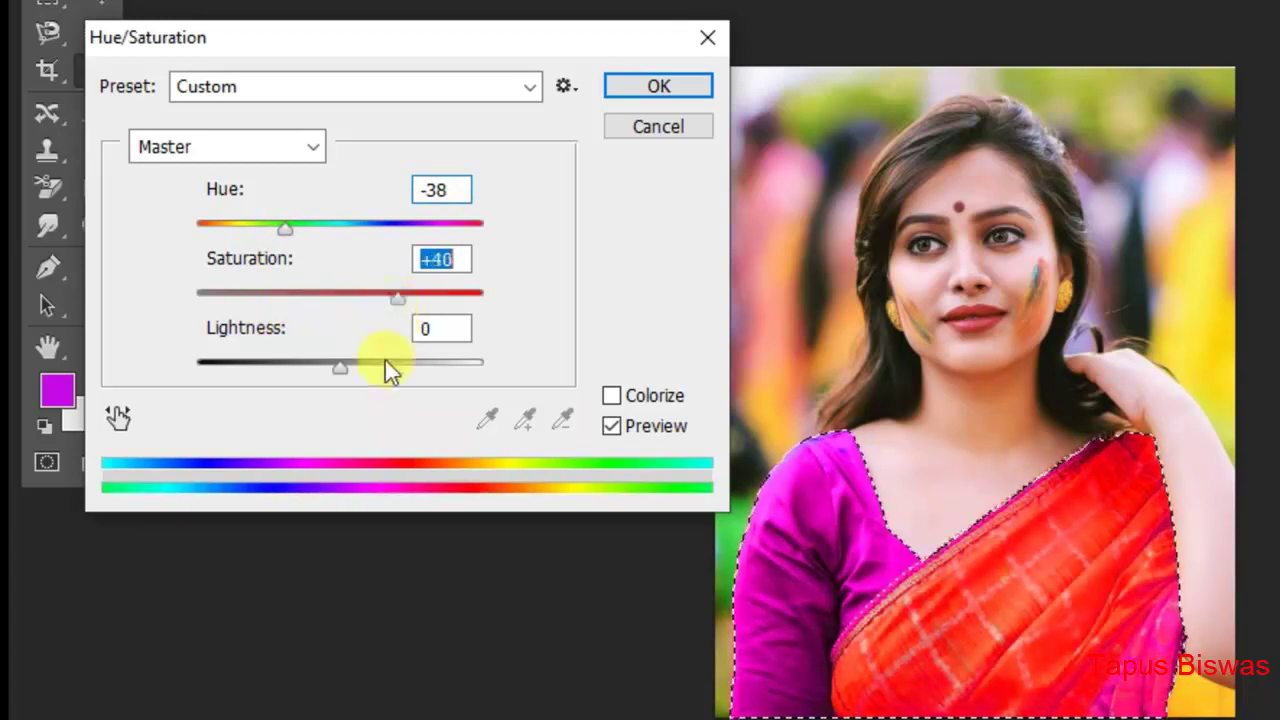
mouse_move(342, 368)
left_mouse_down()
mouse_move(381, 366)
mouse_move(310, 366)
mouse_move(337, 373)
left_mouse_up()
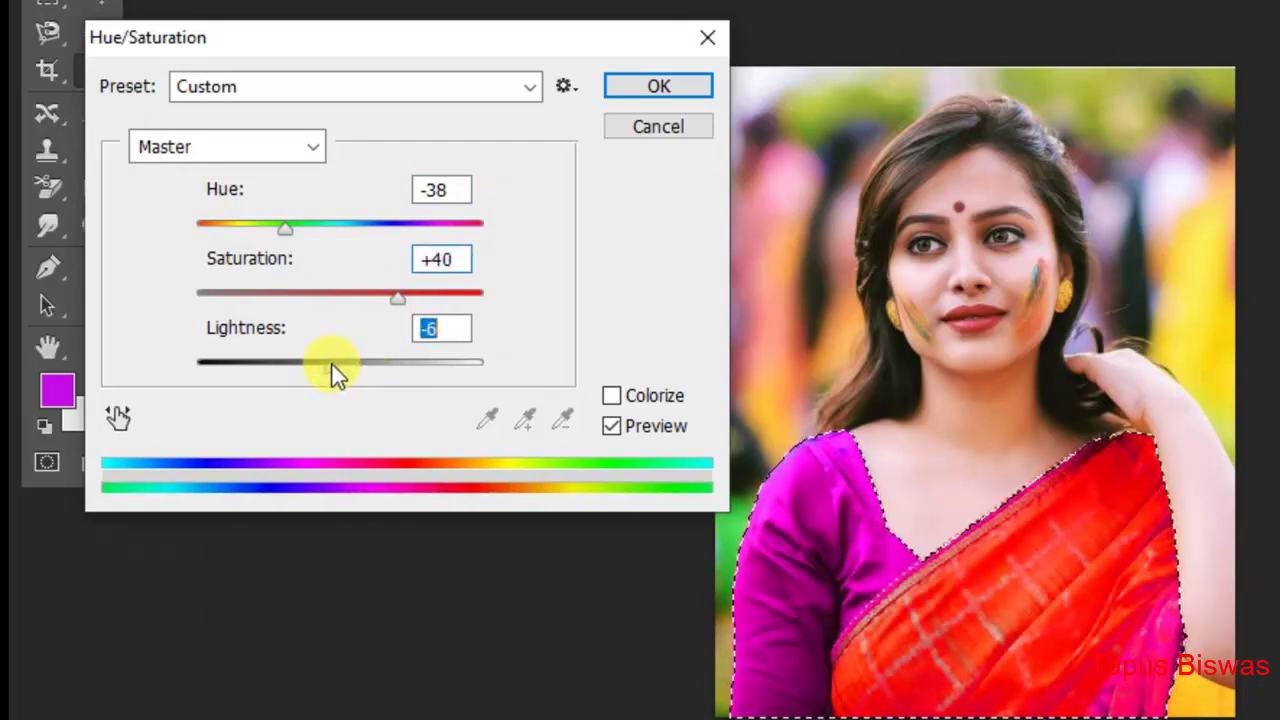
left_click(617, 427)
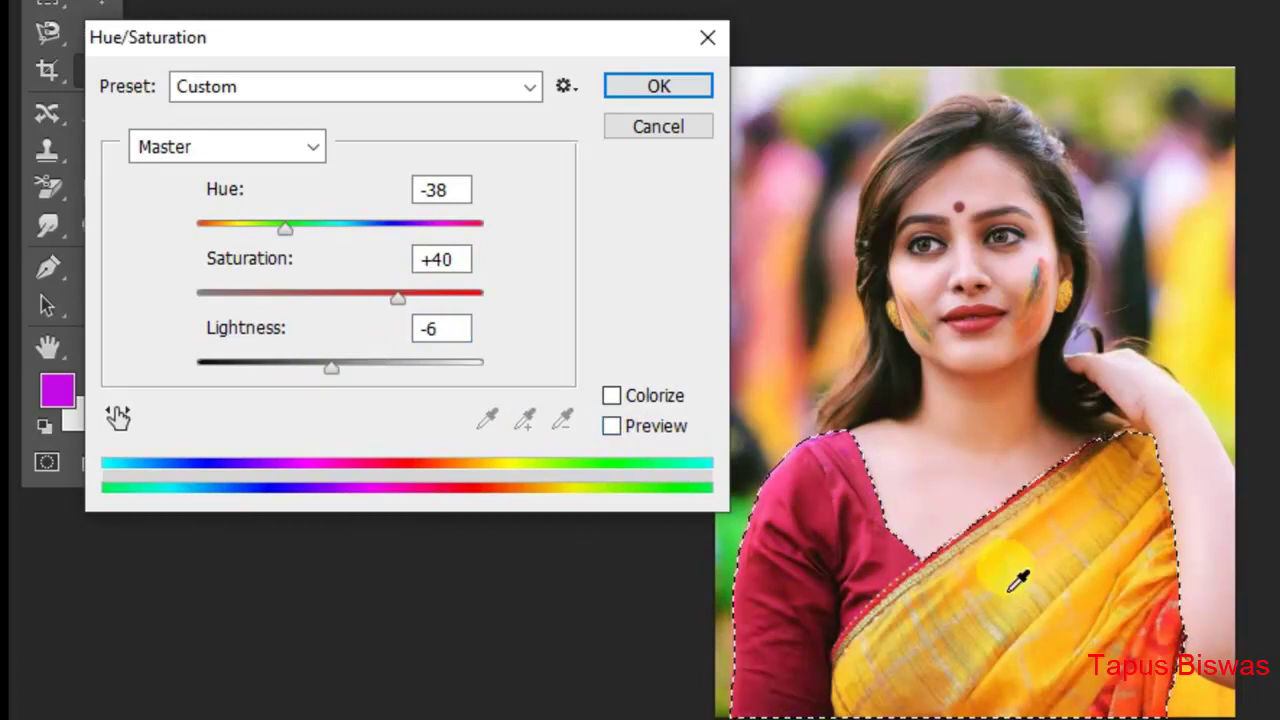
left_click(655, 424)
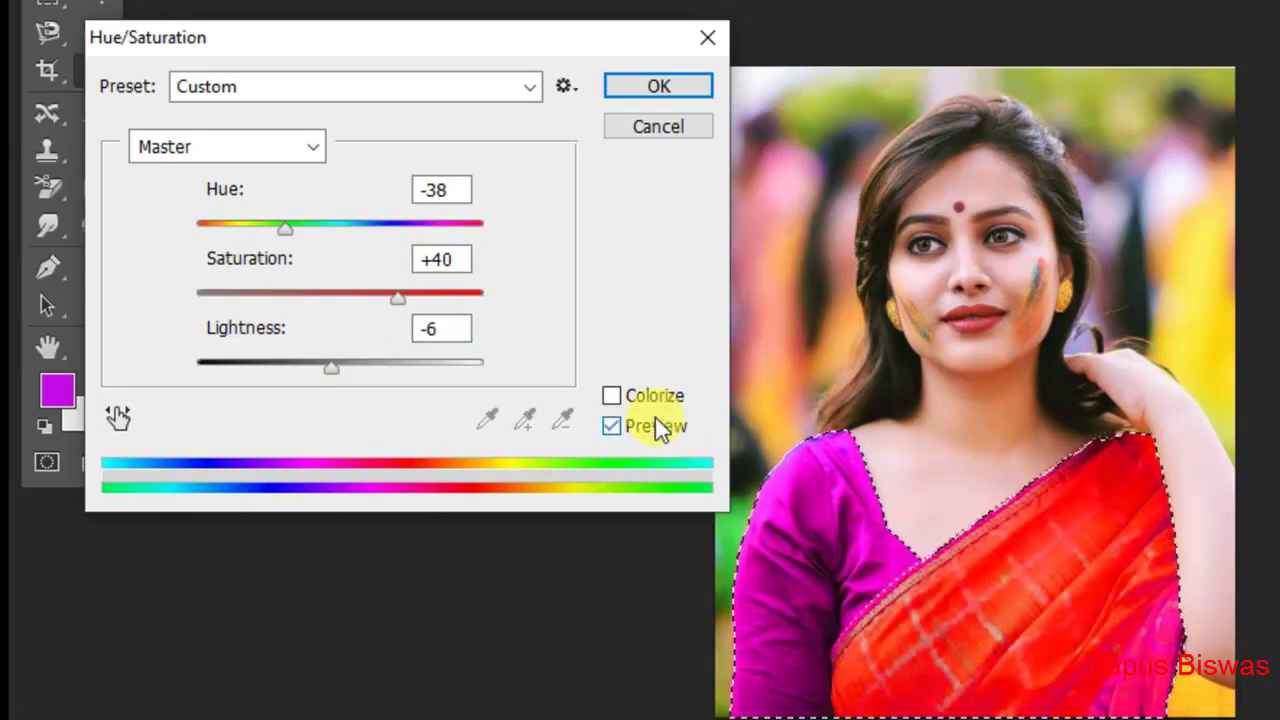
left_click(660, 86)
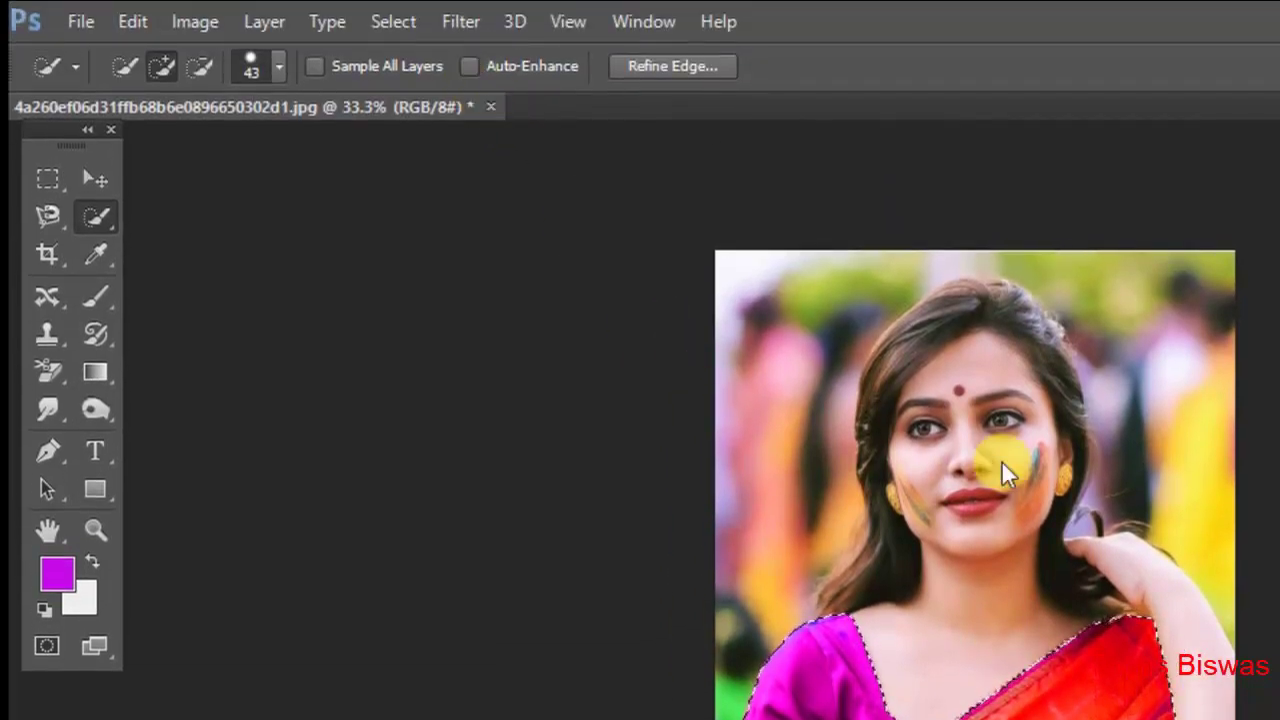
key("ctrl+w")
Discard the saree edits and open the red-top photo from the New folder.
left_click(989, 427)
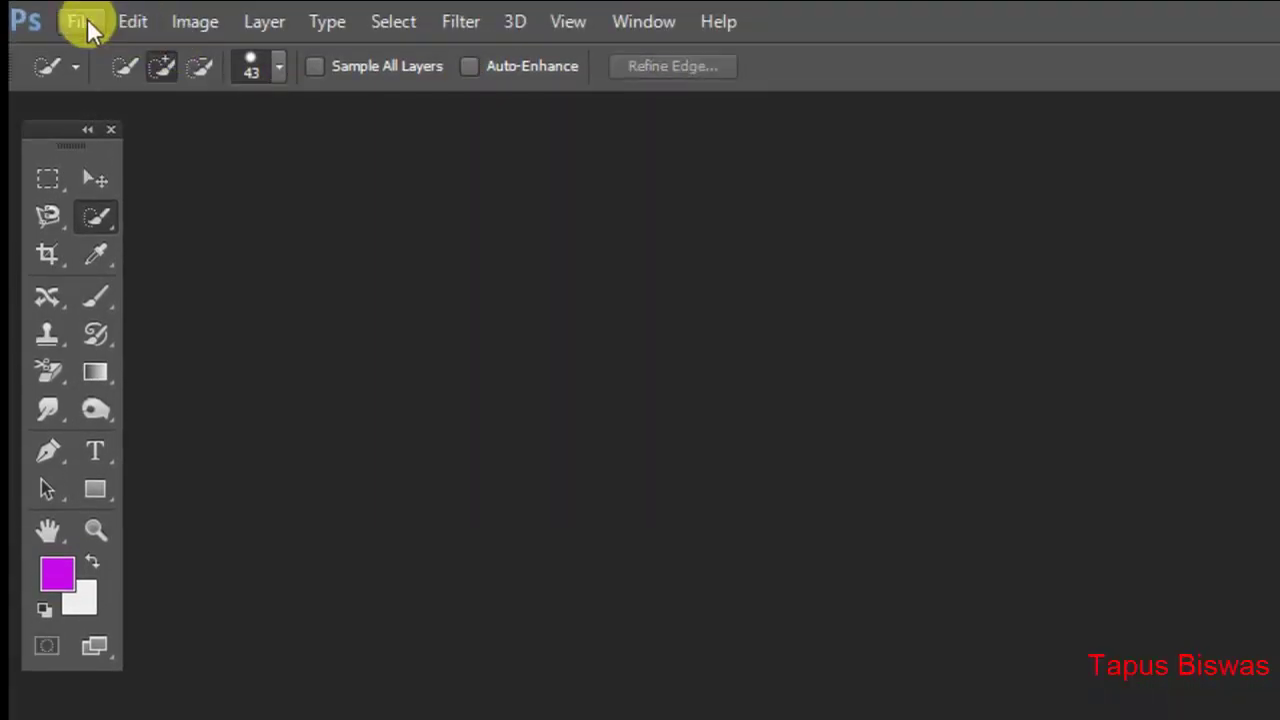
left_click(87, 30)
left_click(111, 87)
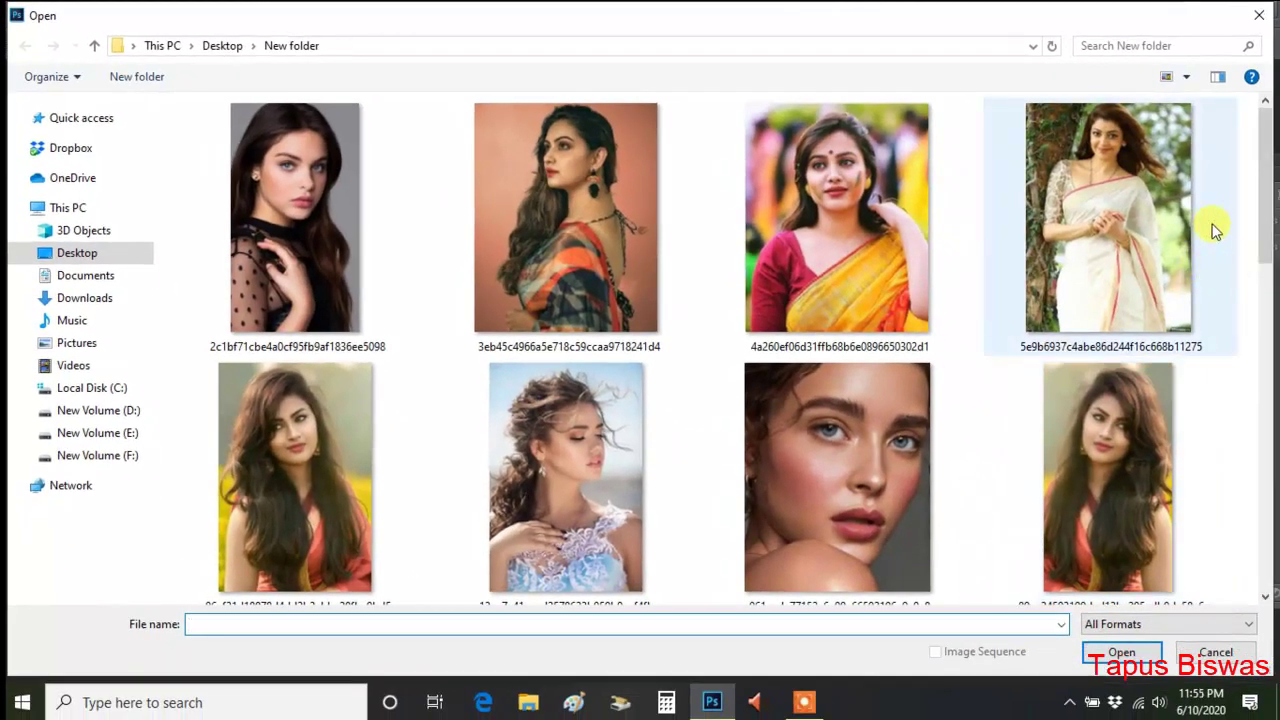
left_click_drag(1265, 200, 1265, 308)
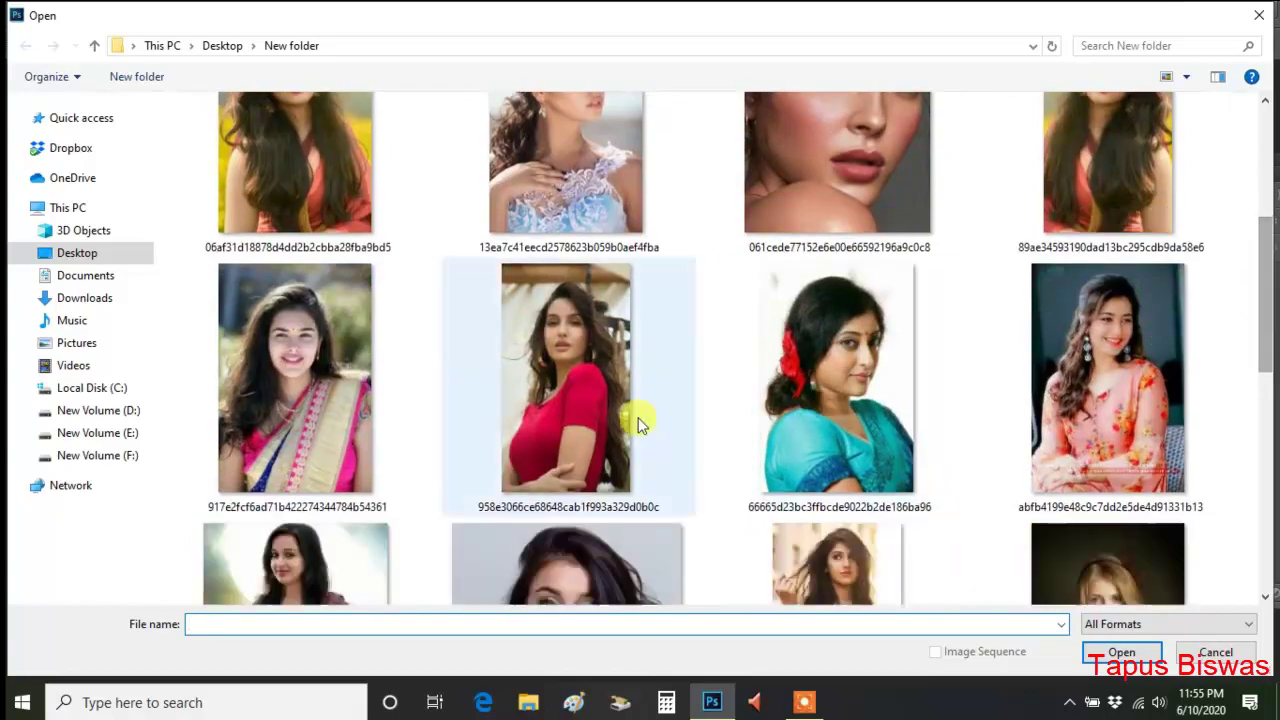
double_click(568, 411)
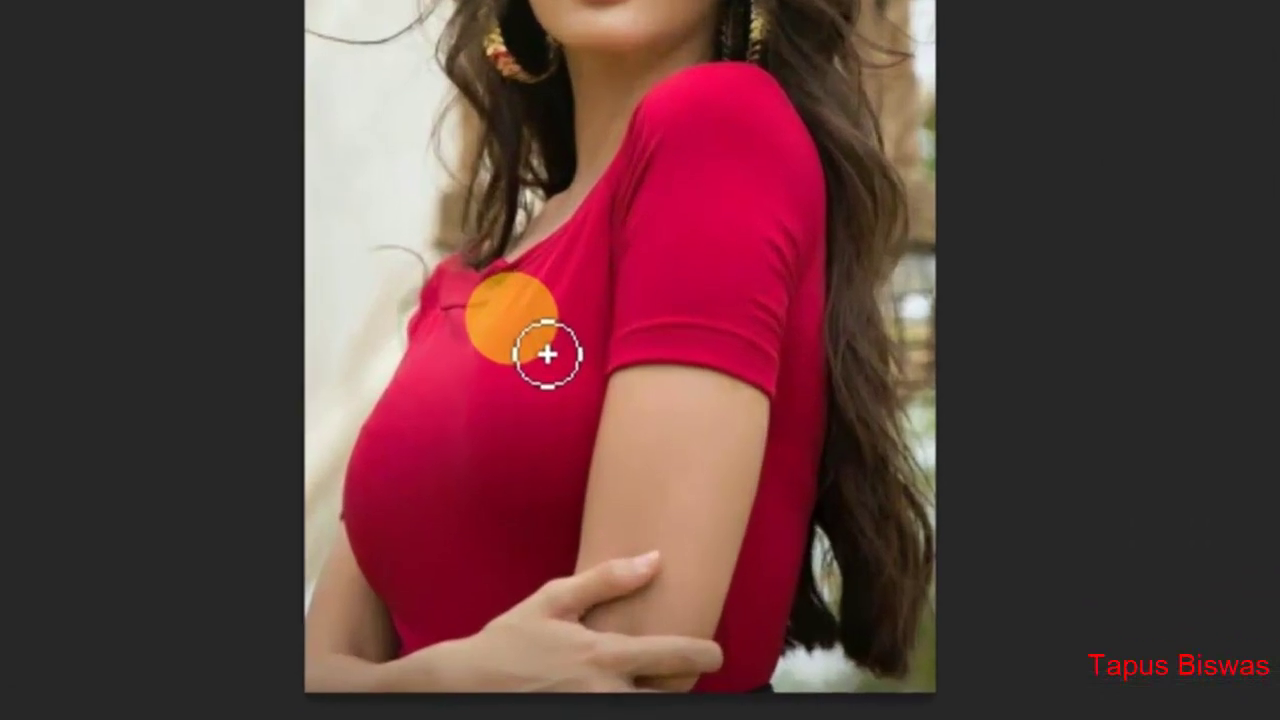
Select the red top, shrink the brush to 26 px, and extend the selection down the arm.
left_click(600, 467)
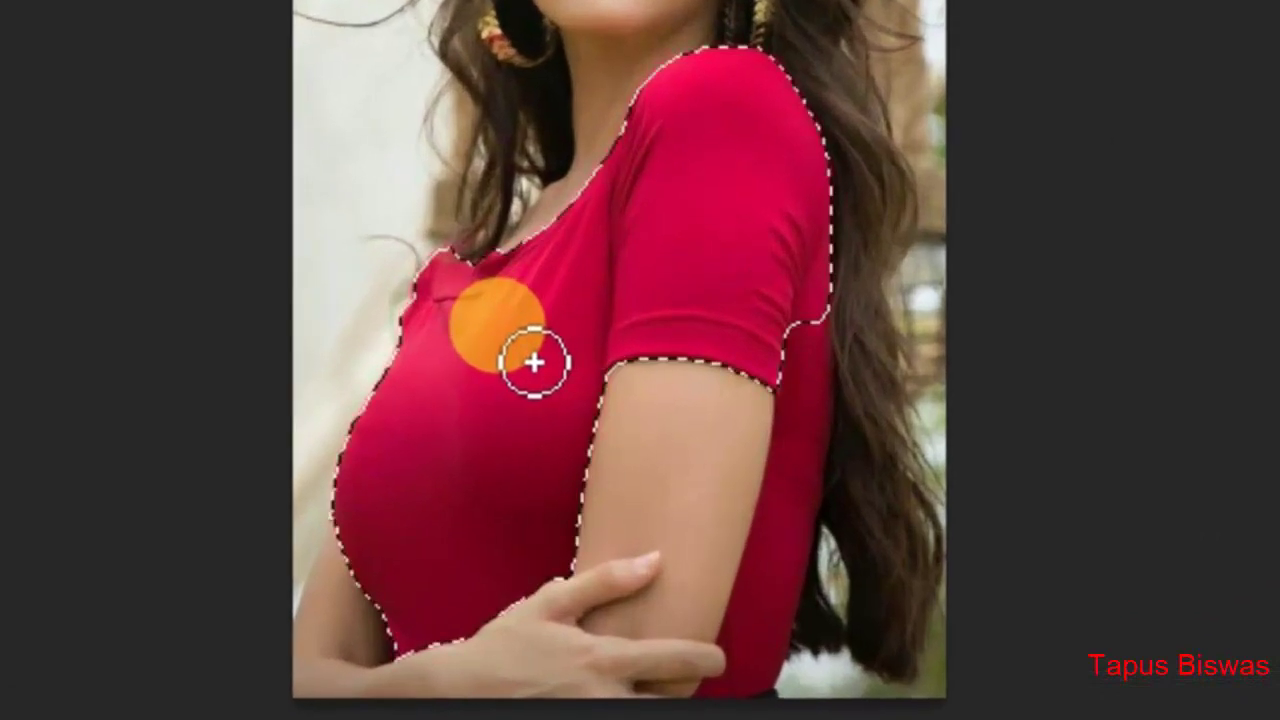
left_click(751, 423)
left_click(806, 478)
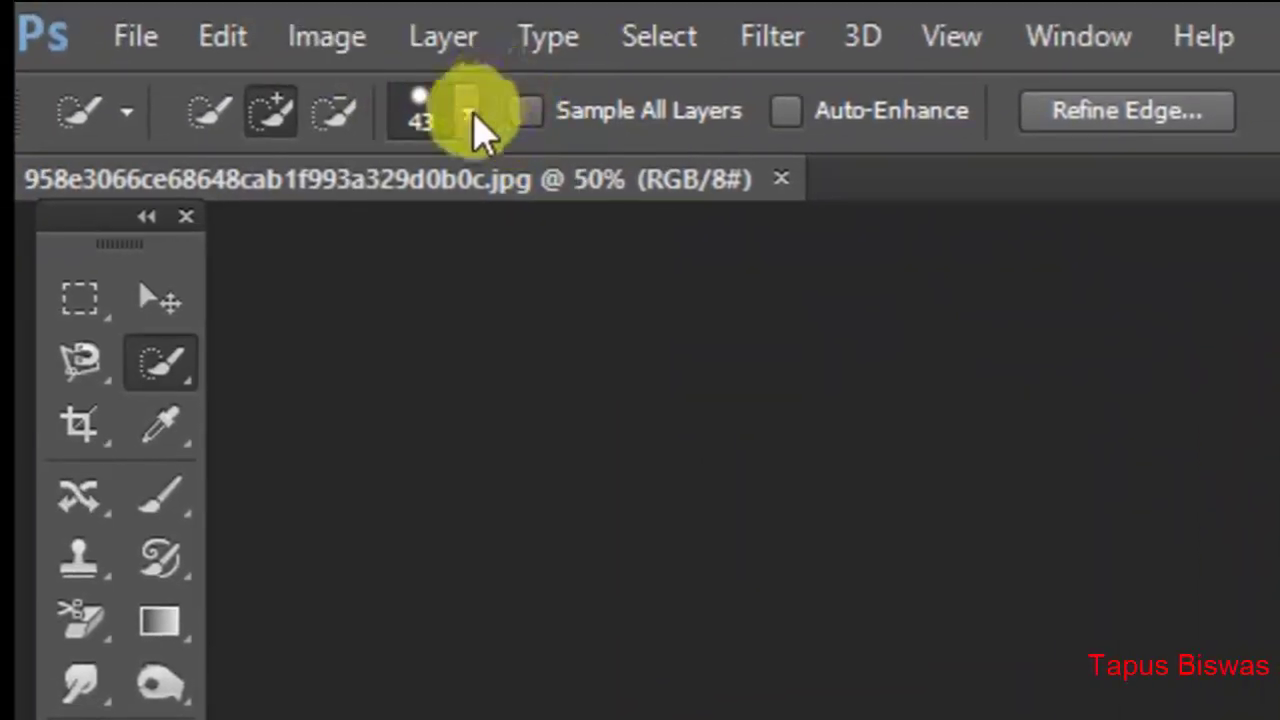
left_click(470, 112)
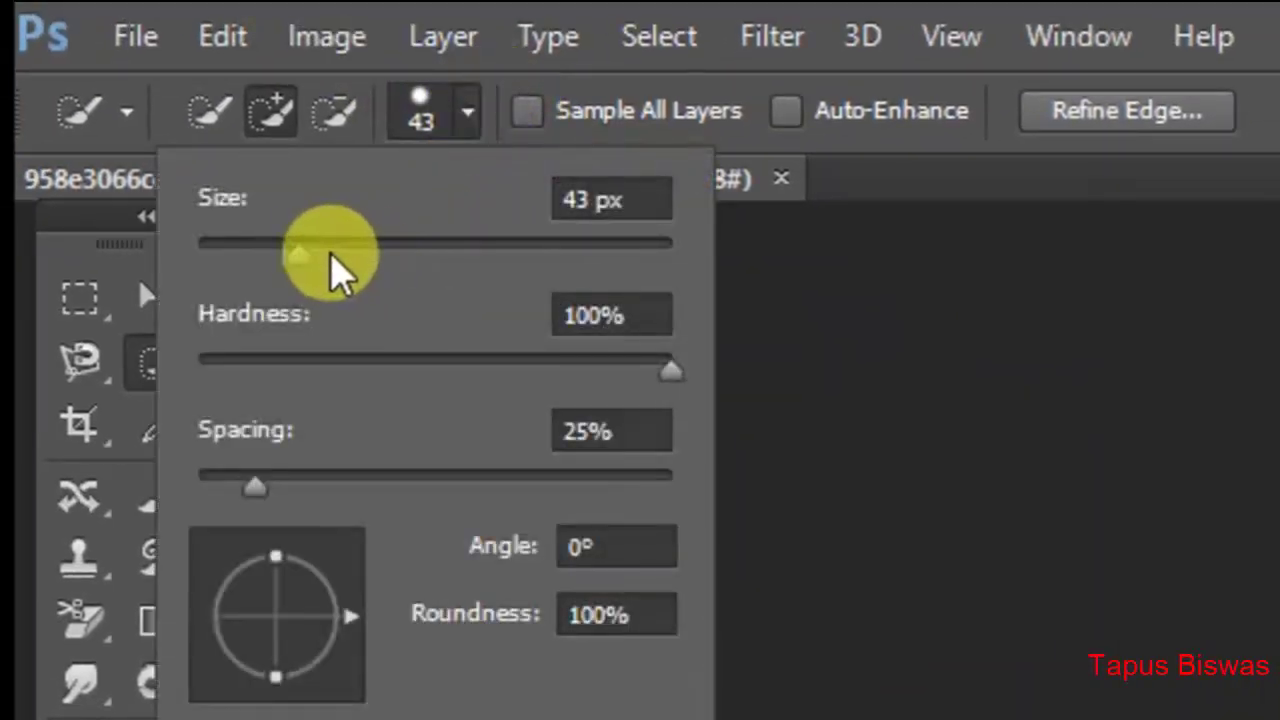
left_click_drag(332, 258, 256, 255)
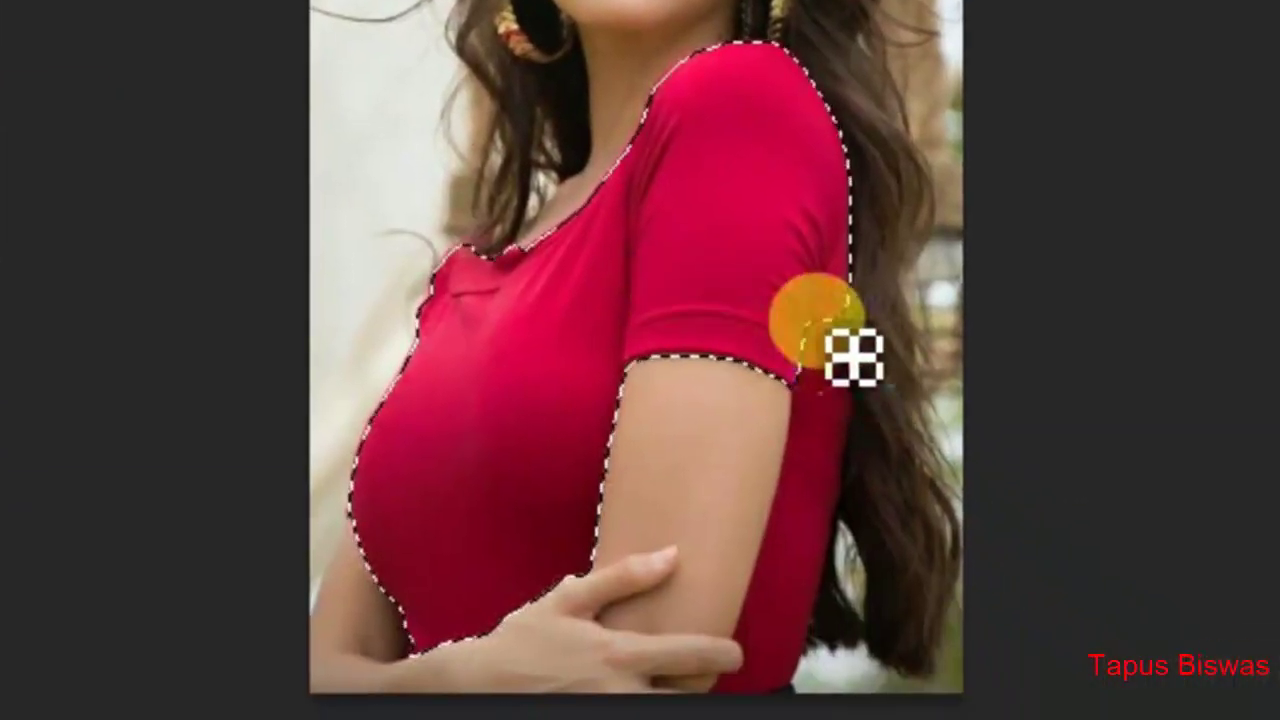
mouse_move(853, 355)
left_mouse_down()
mouse_move(817, 614)
mouse_move(745, 465)
left_mouse_up()
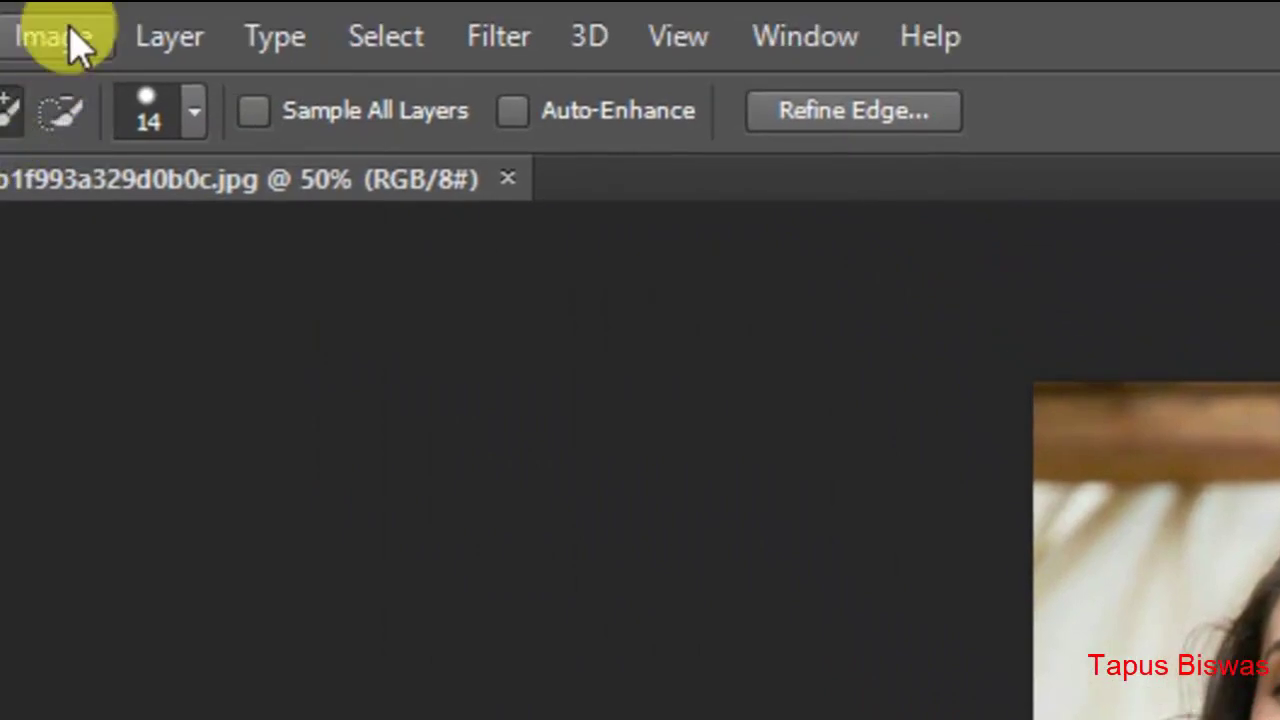
Apply Hue/Saturation with hue -98 and saturation +8 to turn the red top blue.
left_click(72, 30)
mouse_move(462, 175)
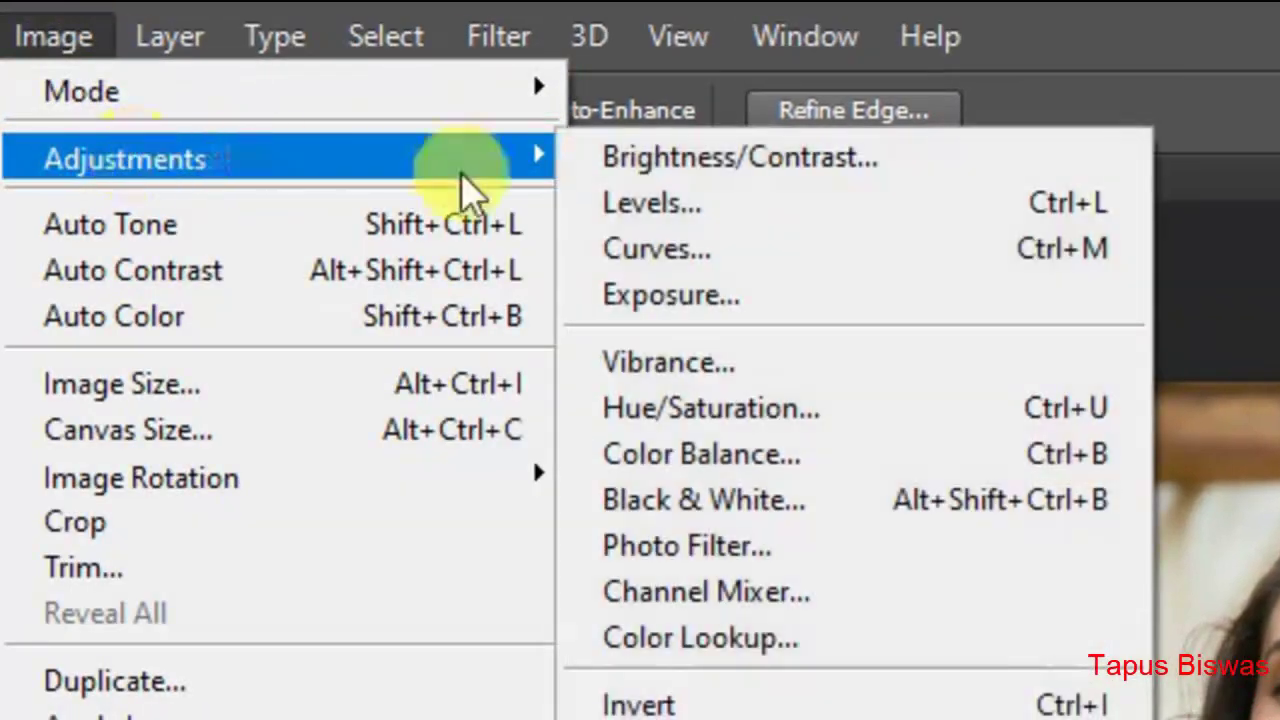
left_click(905, 415)
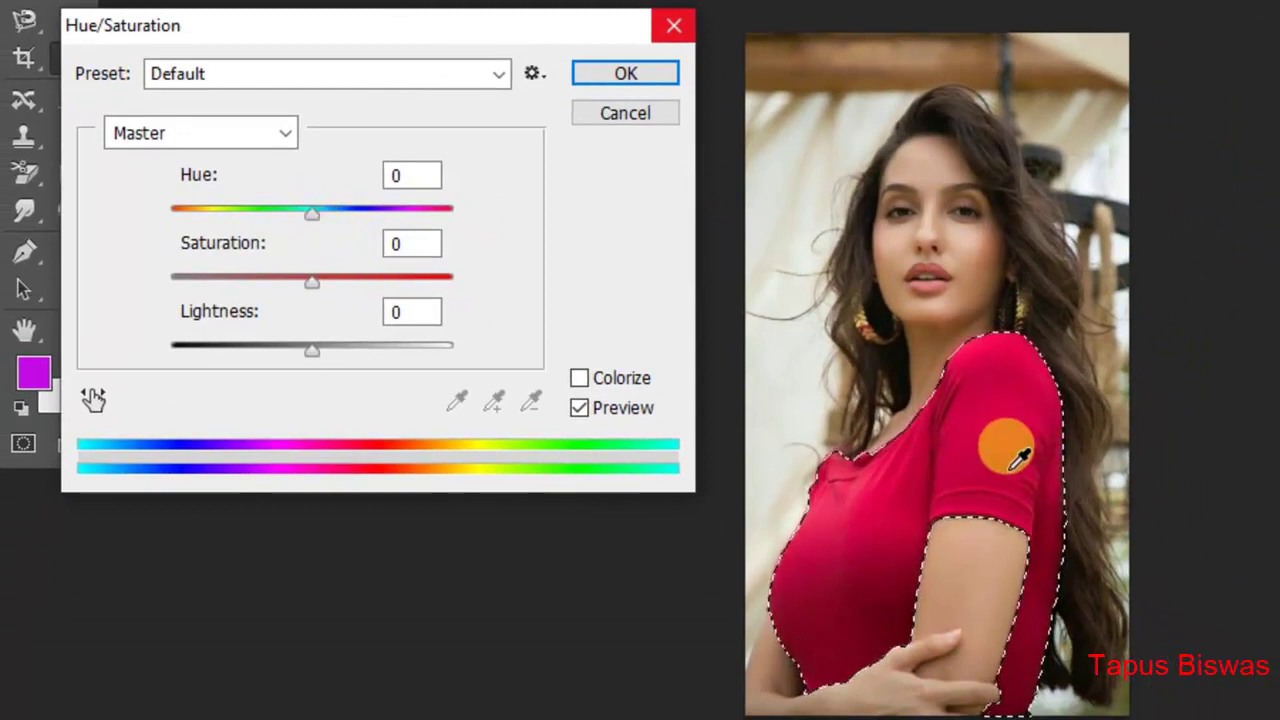
left_click_drag(310, 214, 218, 225)
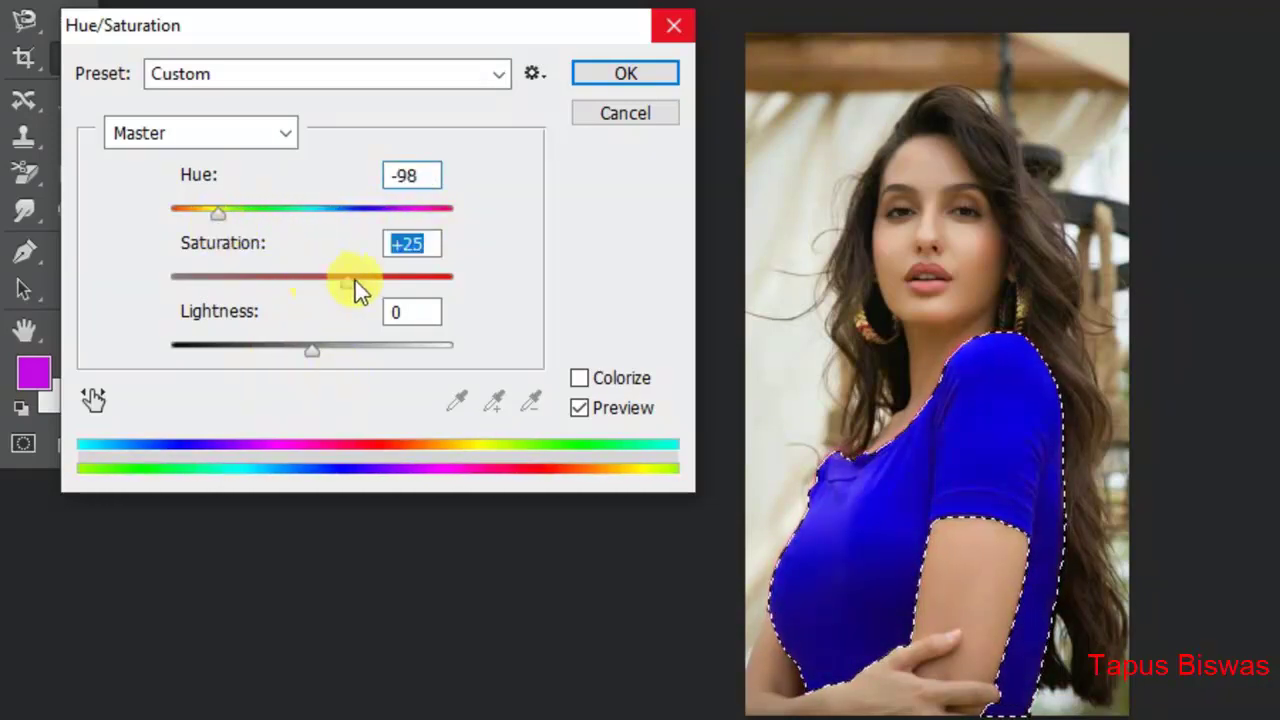
left_click_drag(289, 291, 320, 322)
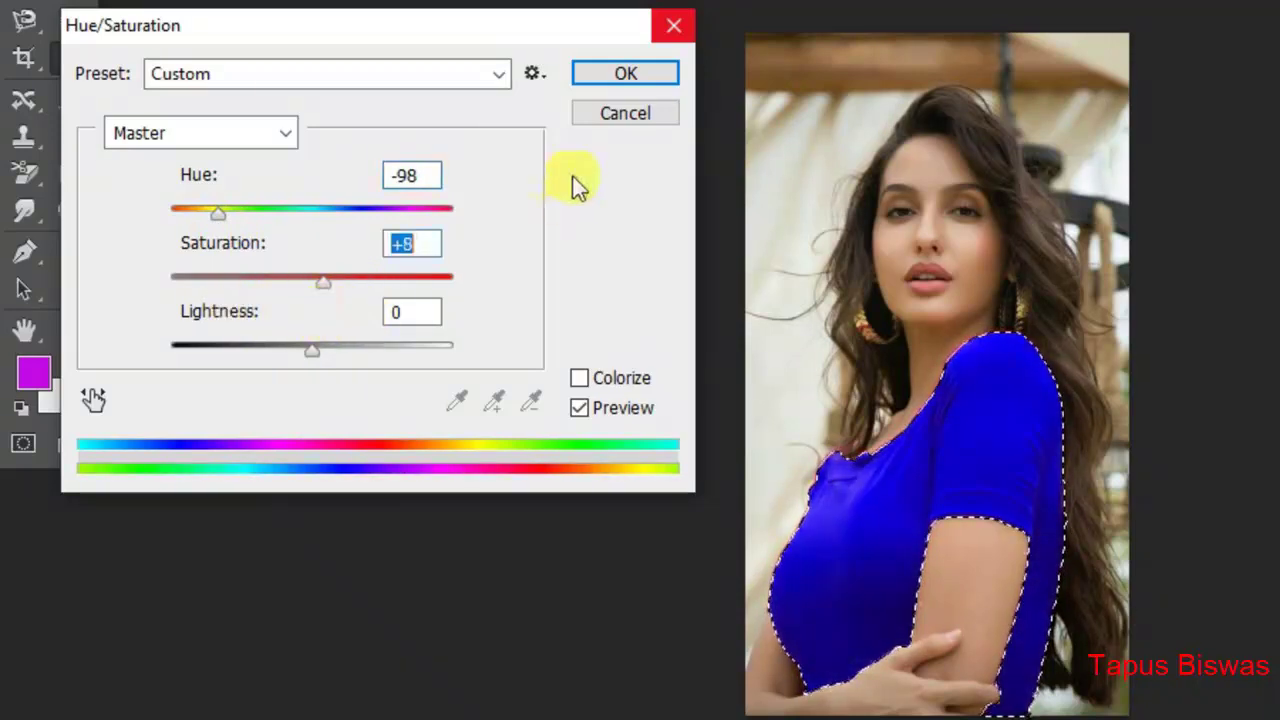
left_click(625, 74)
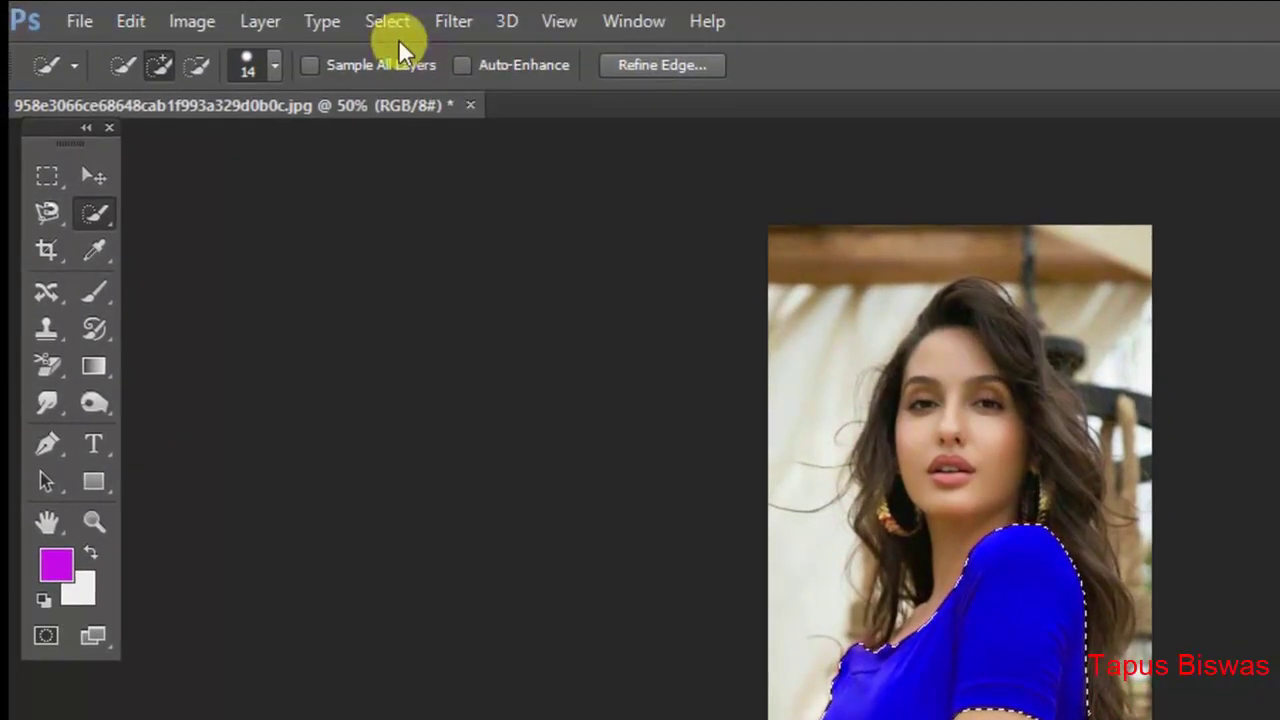
Close the blue-top photo without saving and pick the blue-blouse photo in the Open dialog.
left_click(470, 105)
left_click(945, 431)
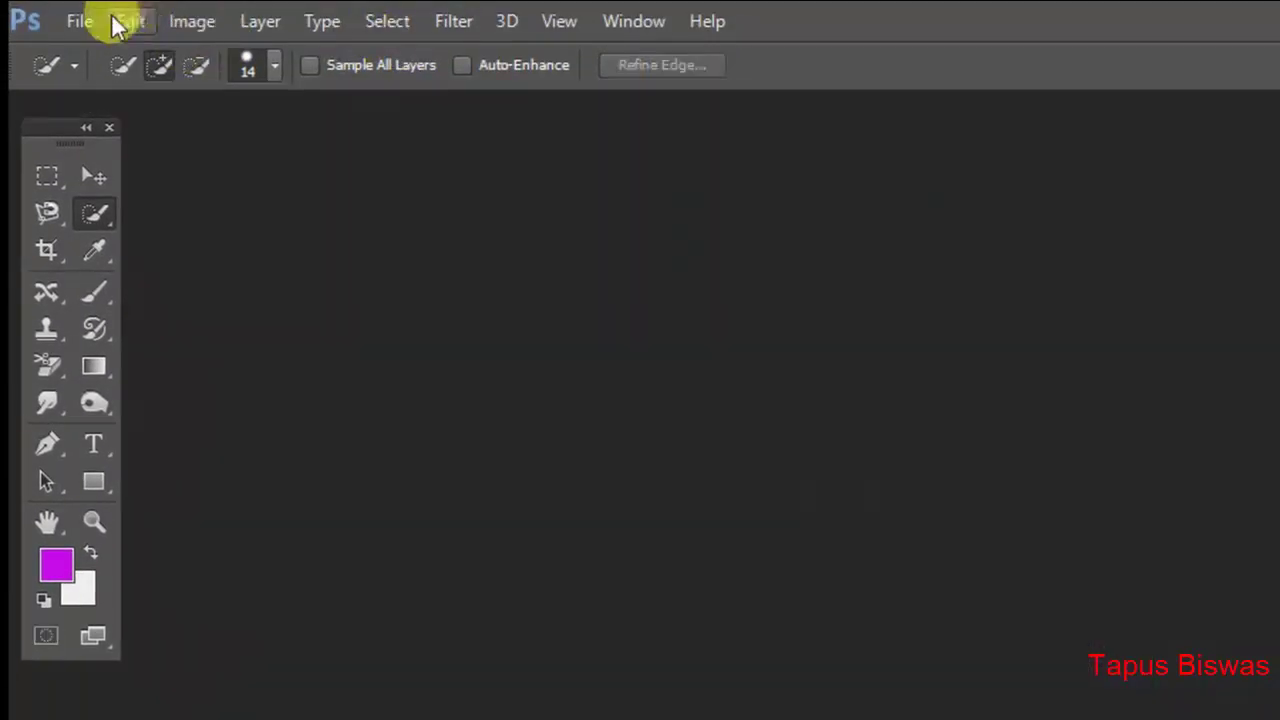
left_click(80, 21)
left_click(103, 78)
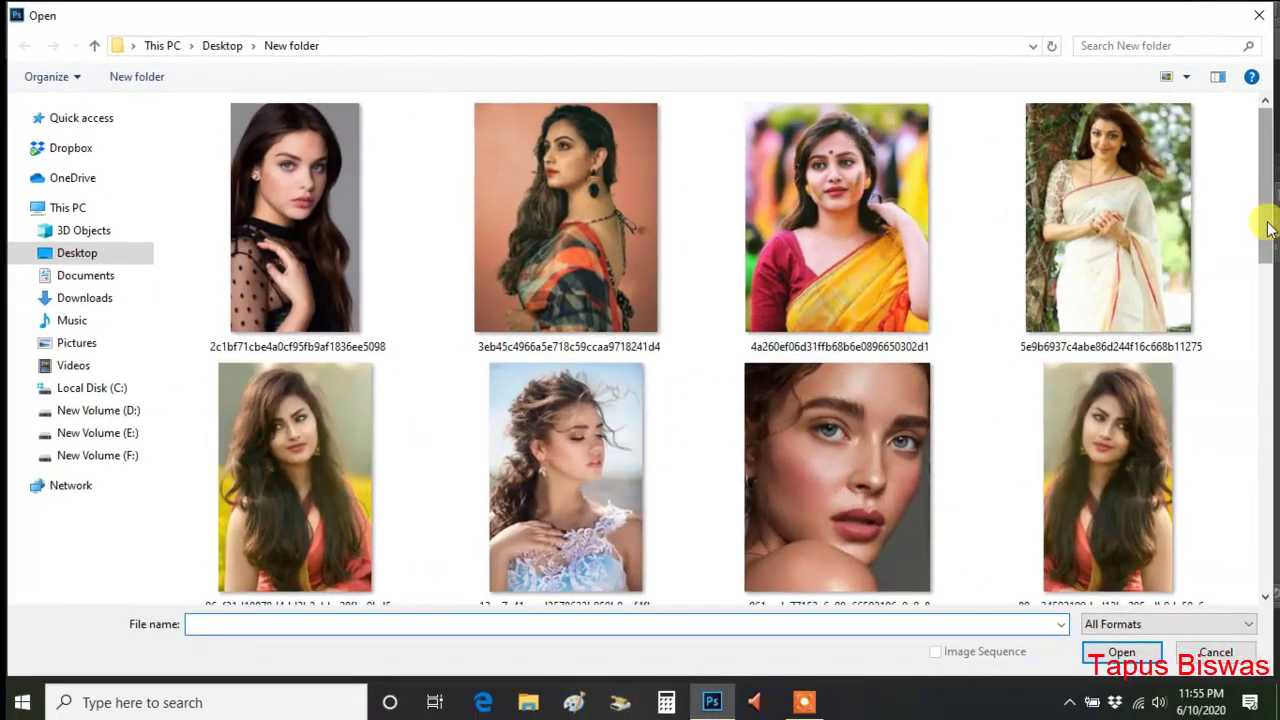
left_click_drag(1267, 228, 1273, 527)
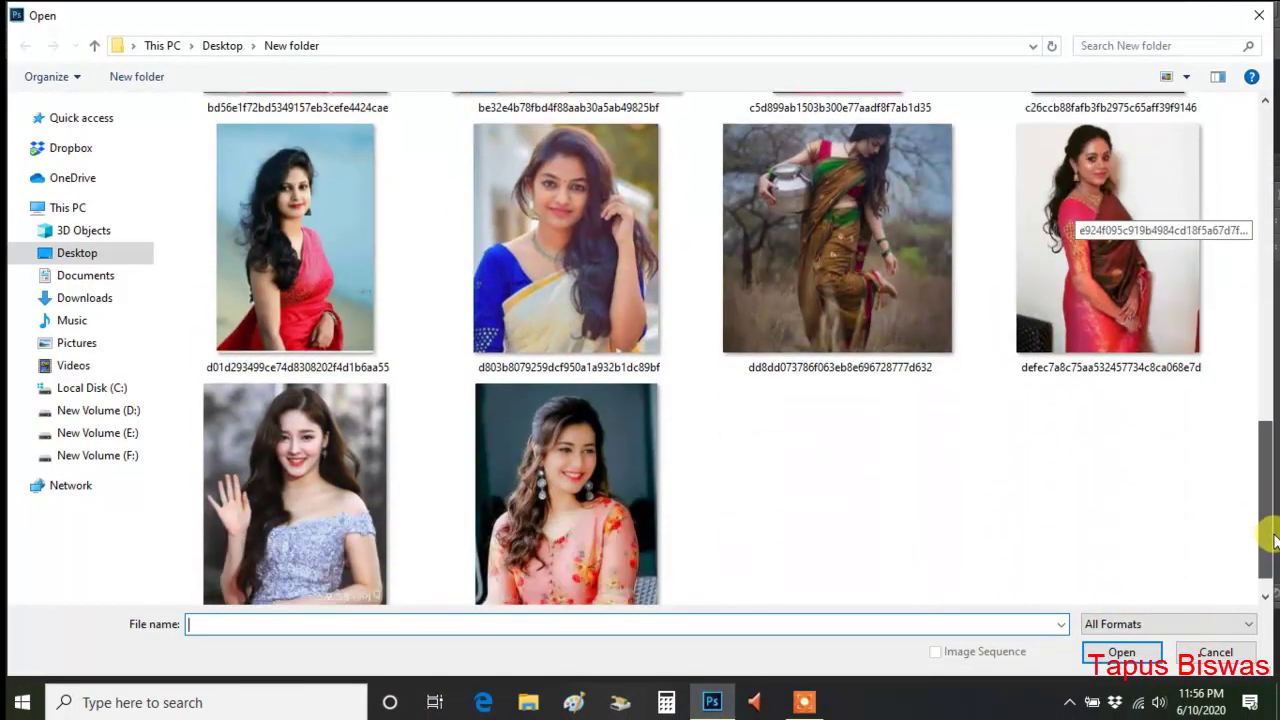
left_click(578, 291)
Open the blue-blouse photo and apply Hue +103, Saturation +32 to turn the blouse red.
double_click(578, 291)
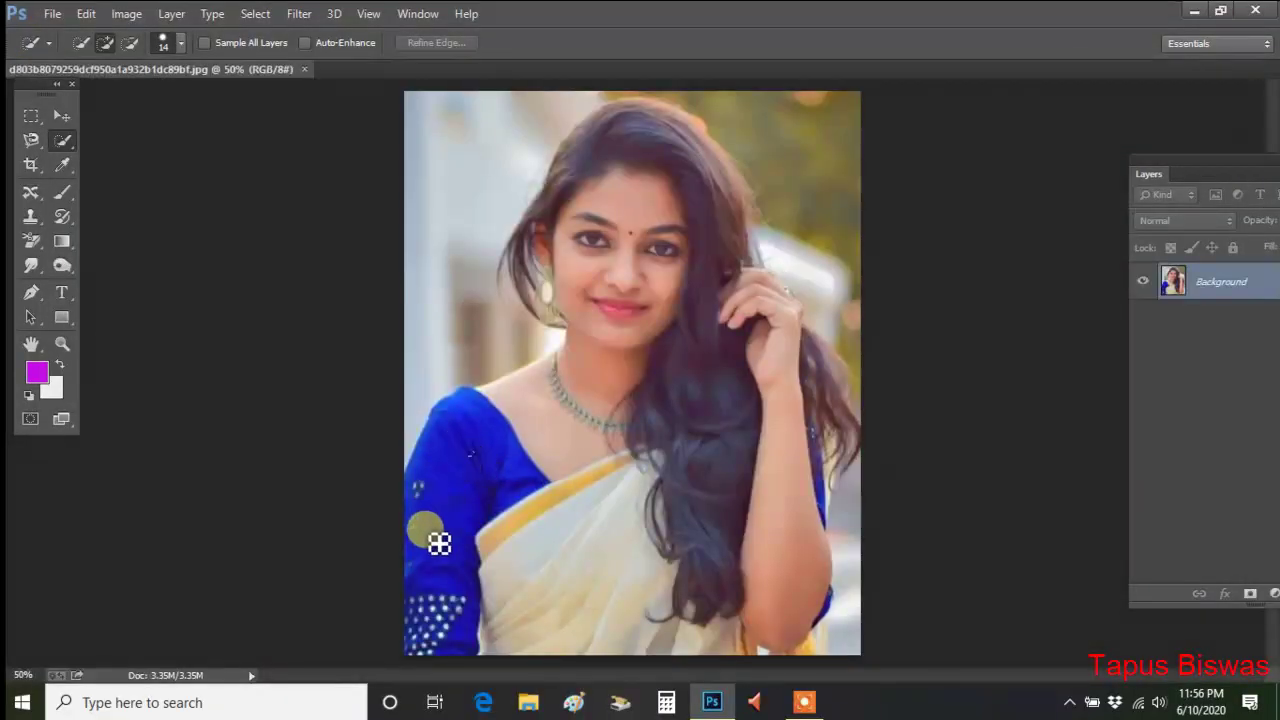
left_click(138, 15)
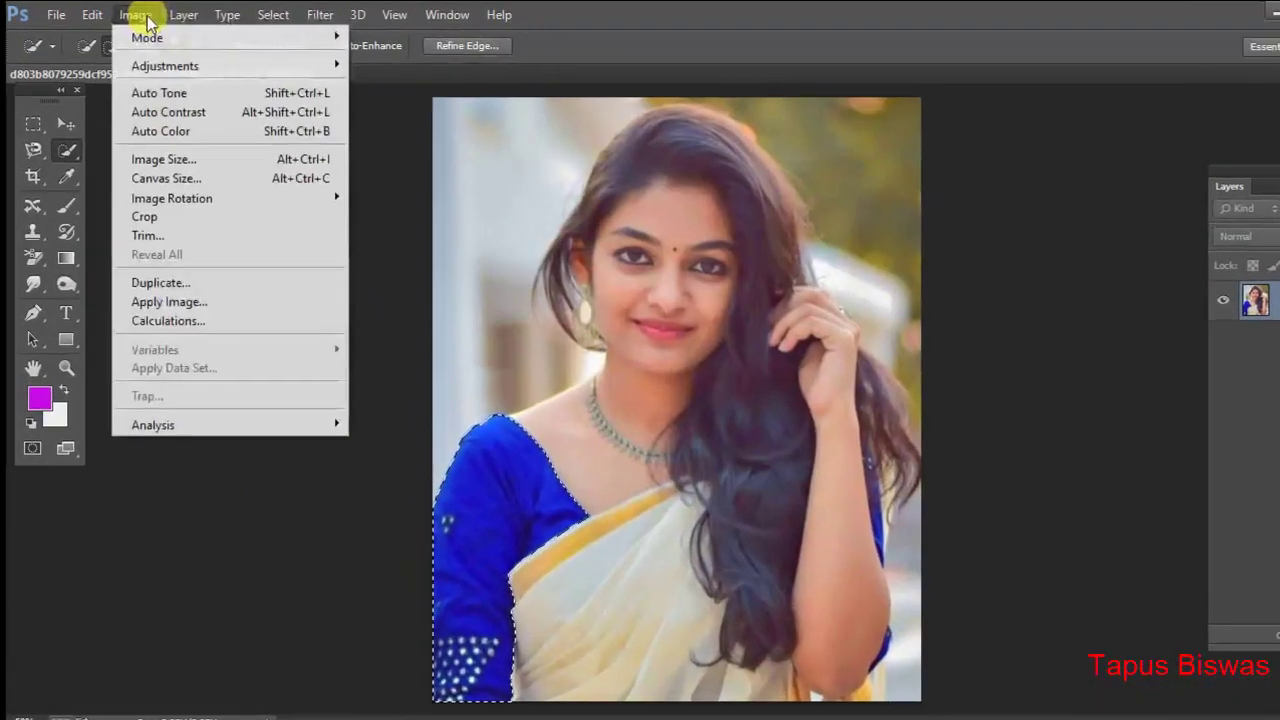
mouse_move(170, 63)
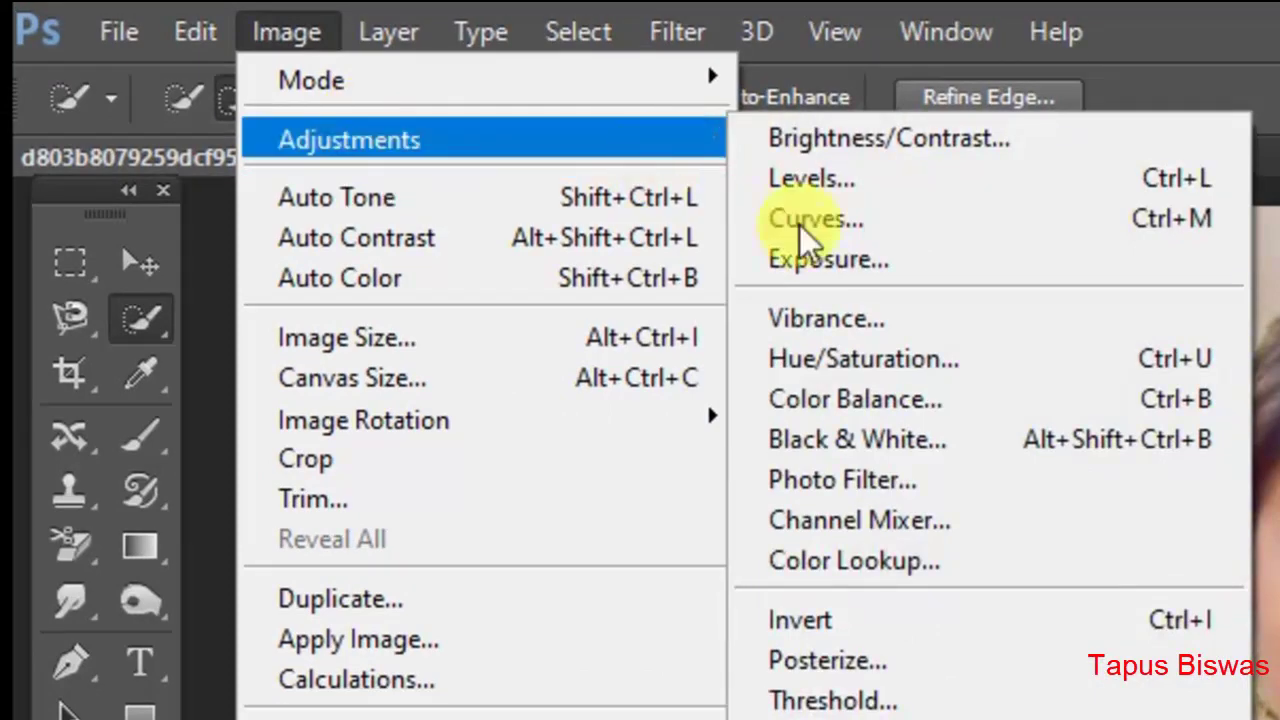
left_click(925, 357)
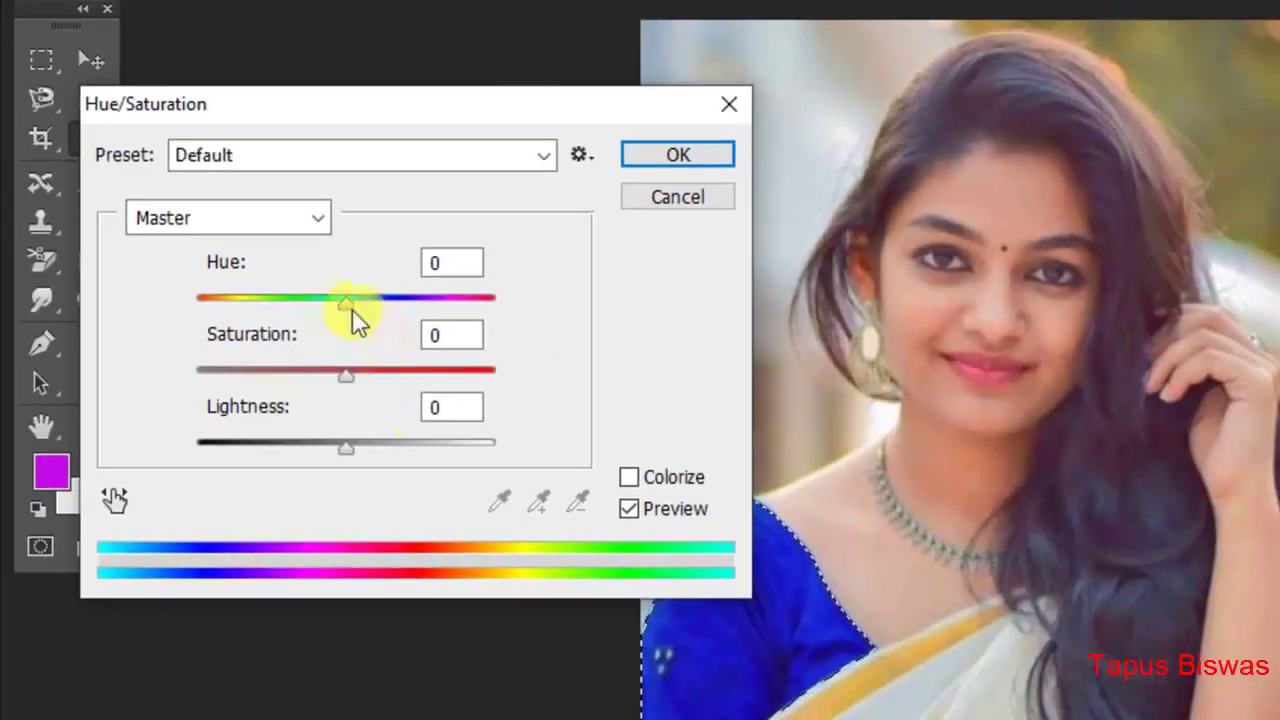
left_click_drag(350, 304, 315, 308)
left_click_drag(264, 199, 380, 196)
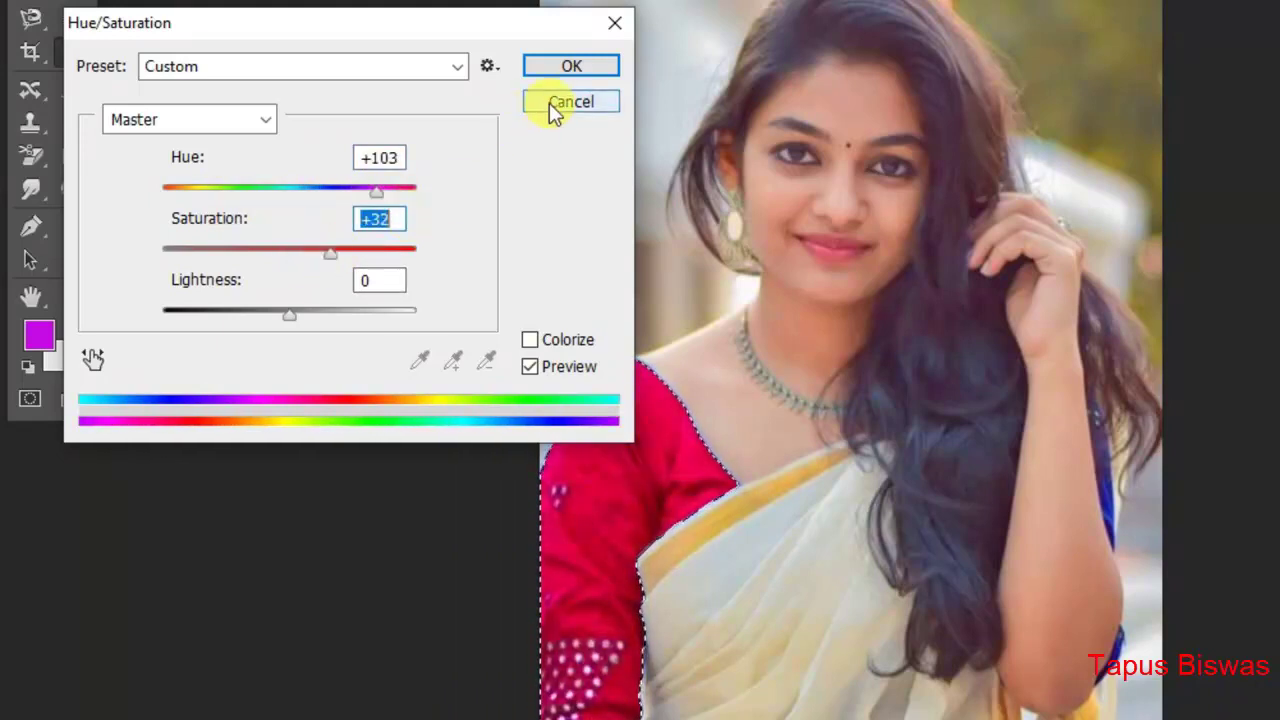
left_click(564, 68)
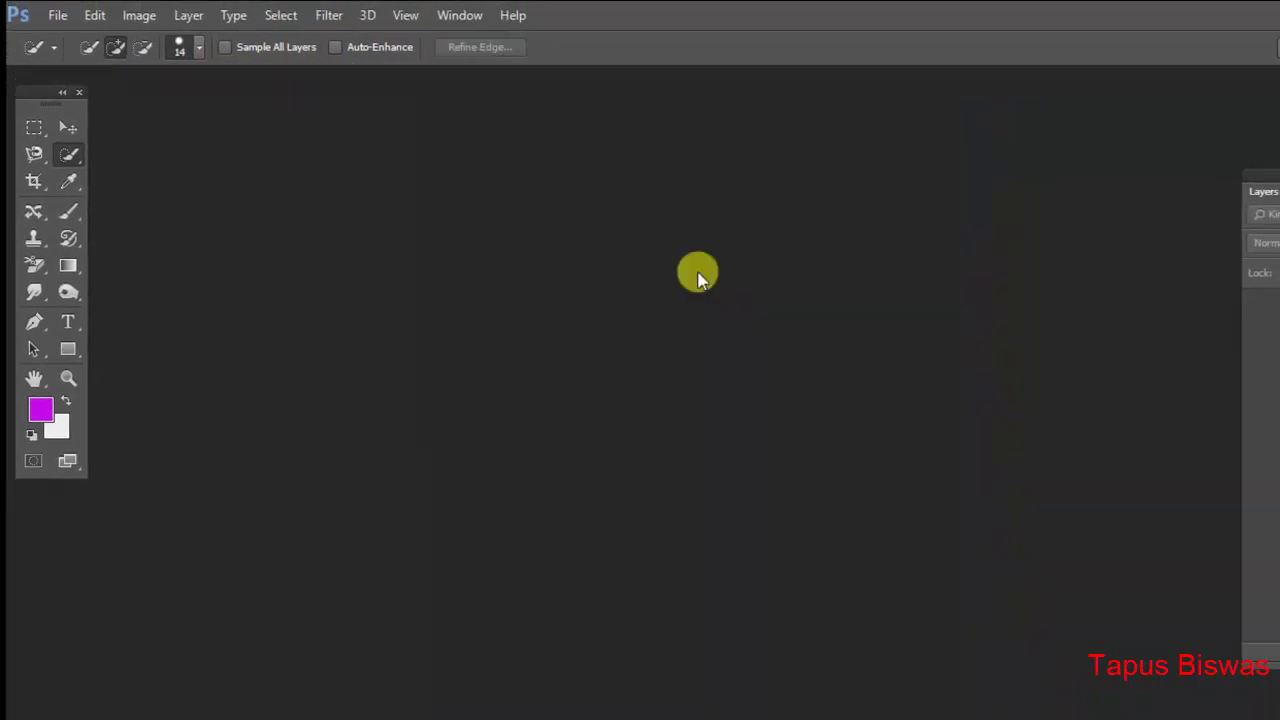
Open Untitled-1.jpg from F:\Tuturial Photoshop\Project Photo\New folder.
left_click(65, 17)
left_click(90, 65)
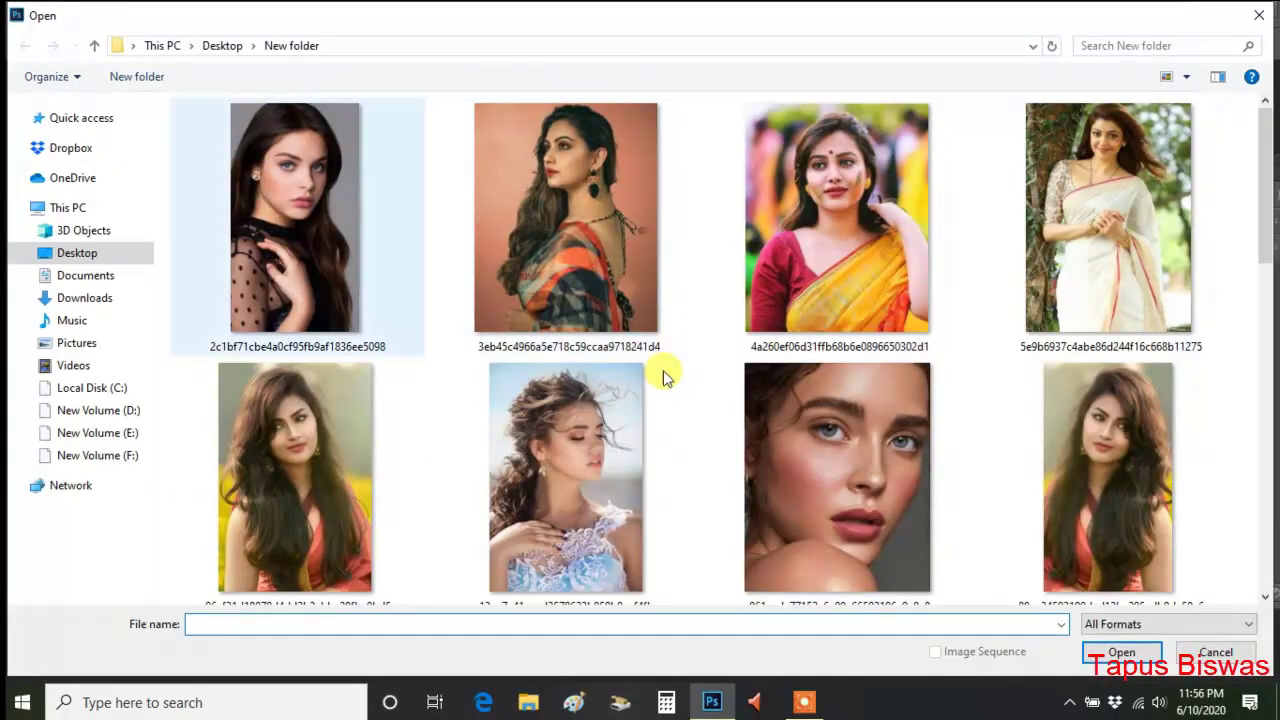
scroll(1268, 236, "down", 1)
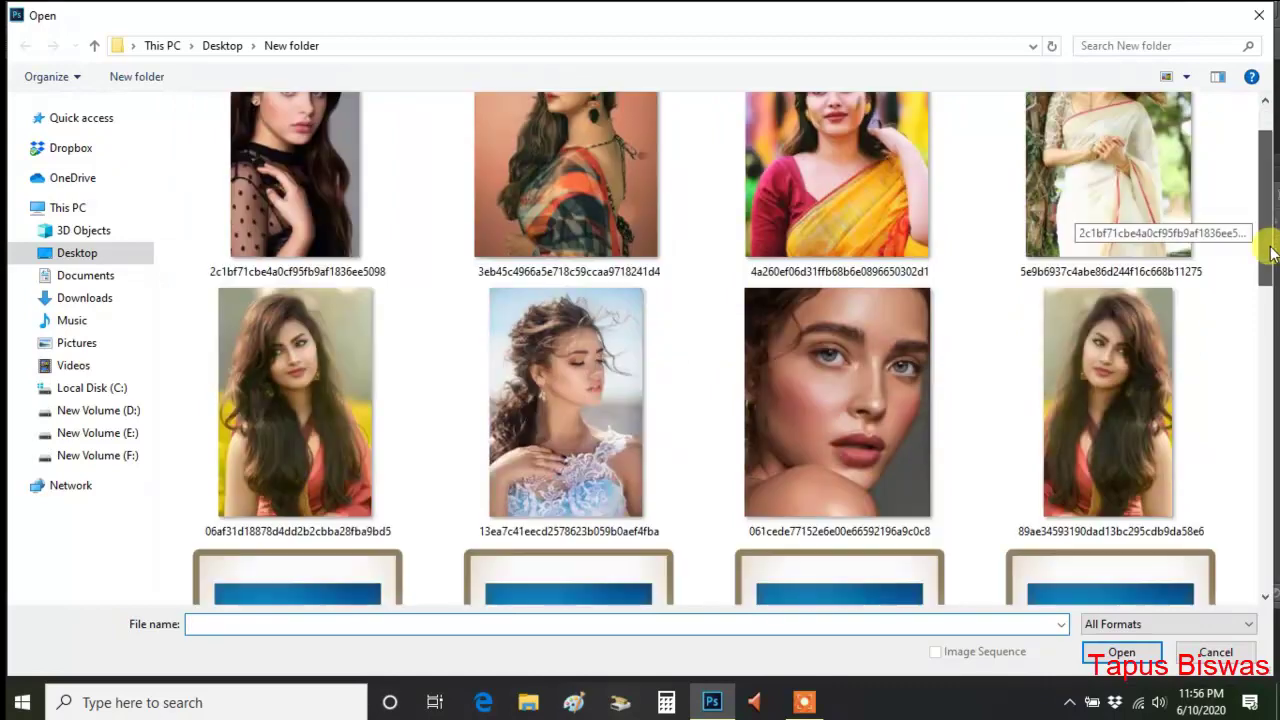
left_click(122, 455)
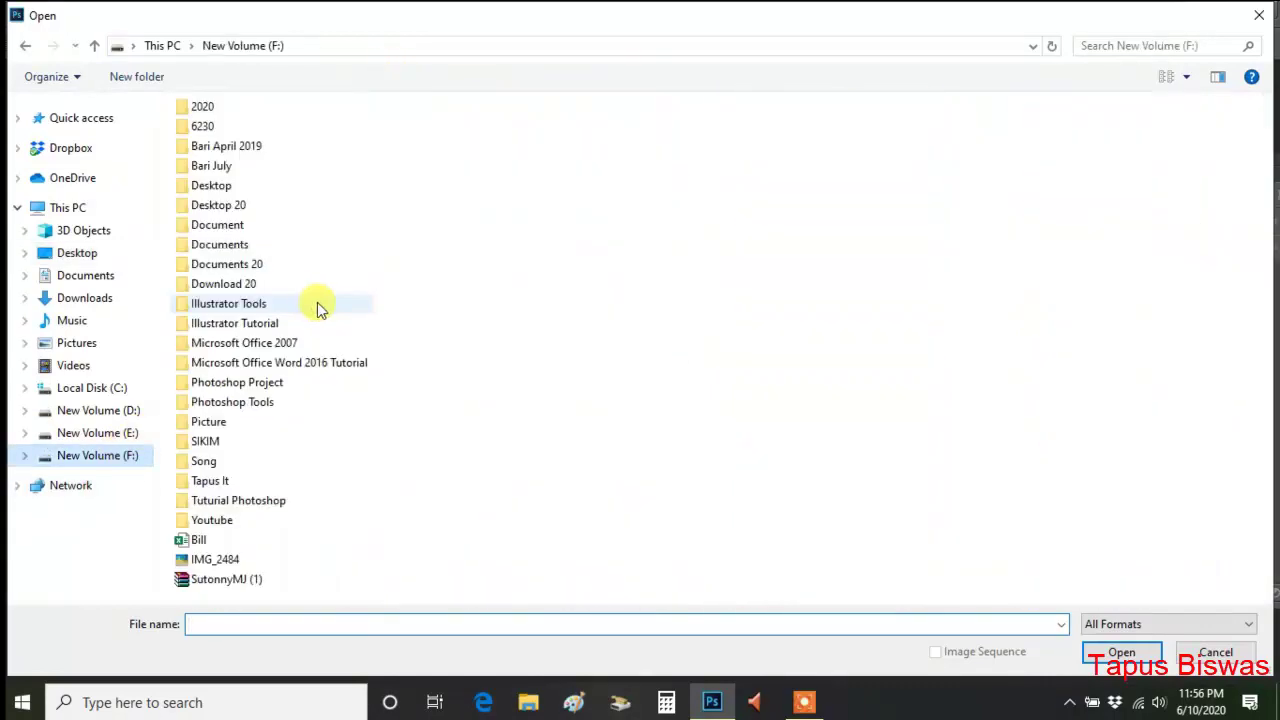
double_click(266, 502)
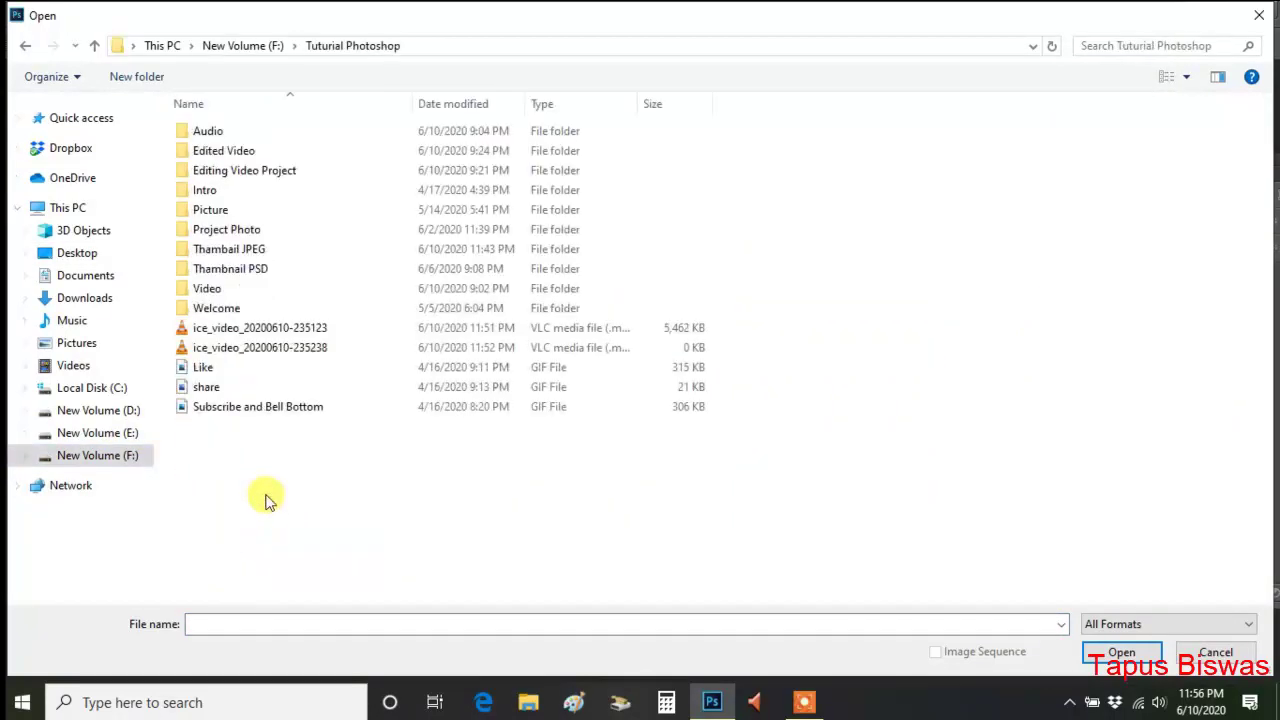
left_click(256, 231)
double_click(240, 229)
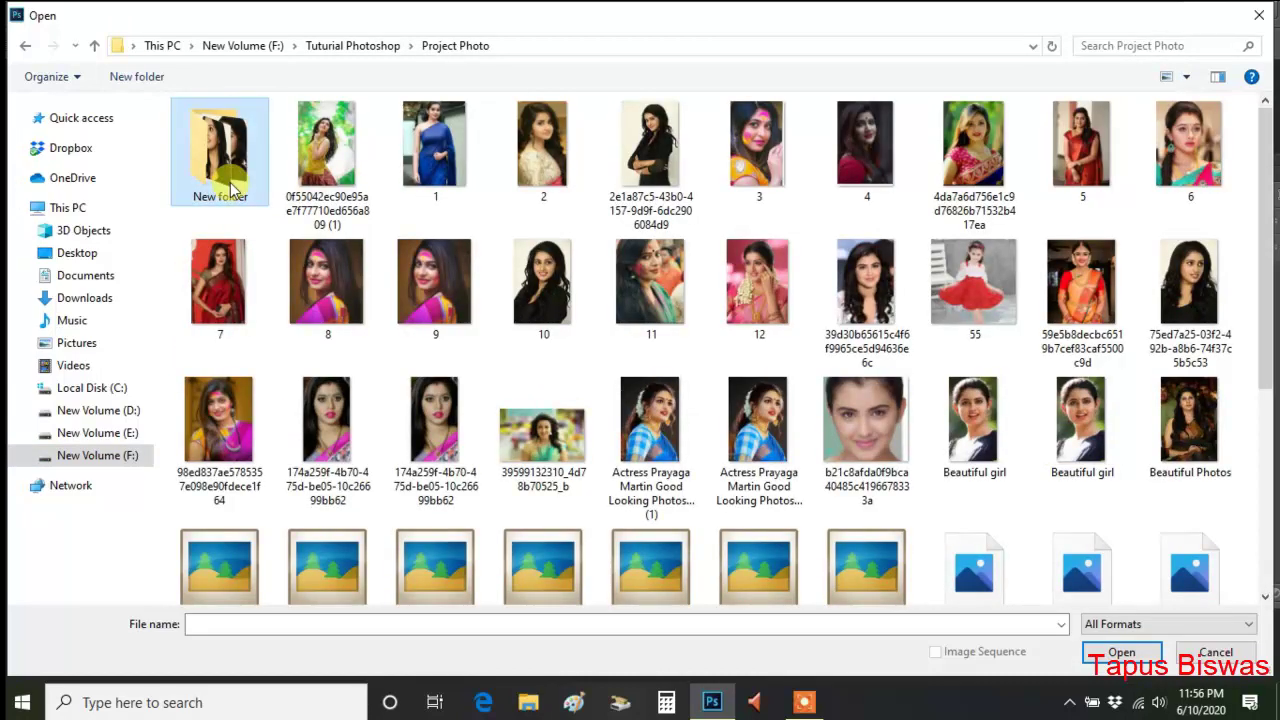
double_click(220, 165)
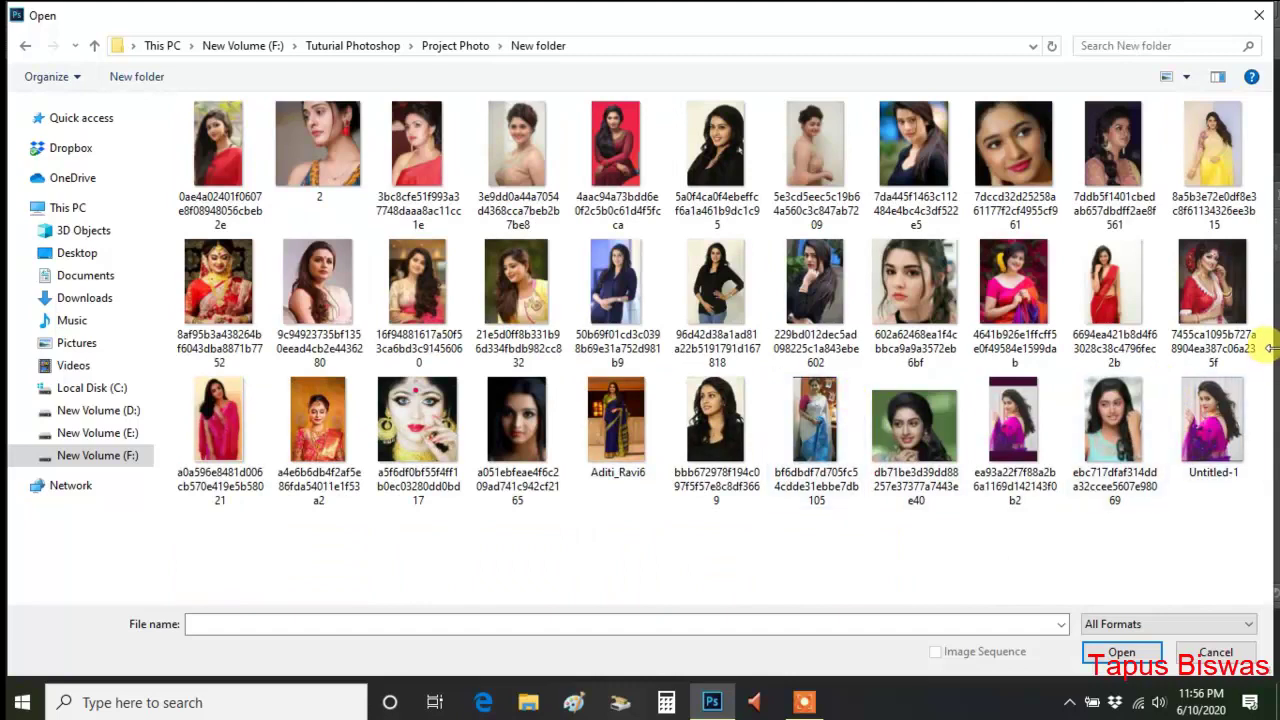
double_click(1212, 425)
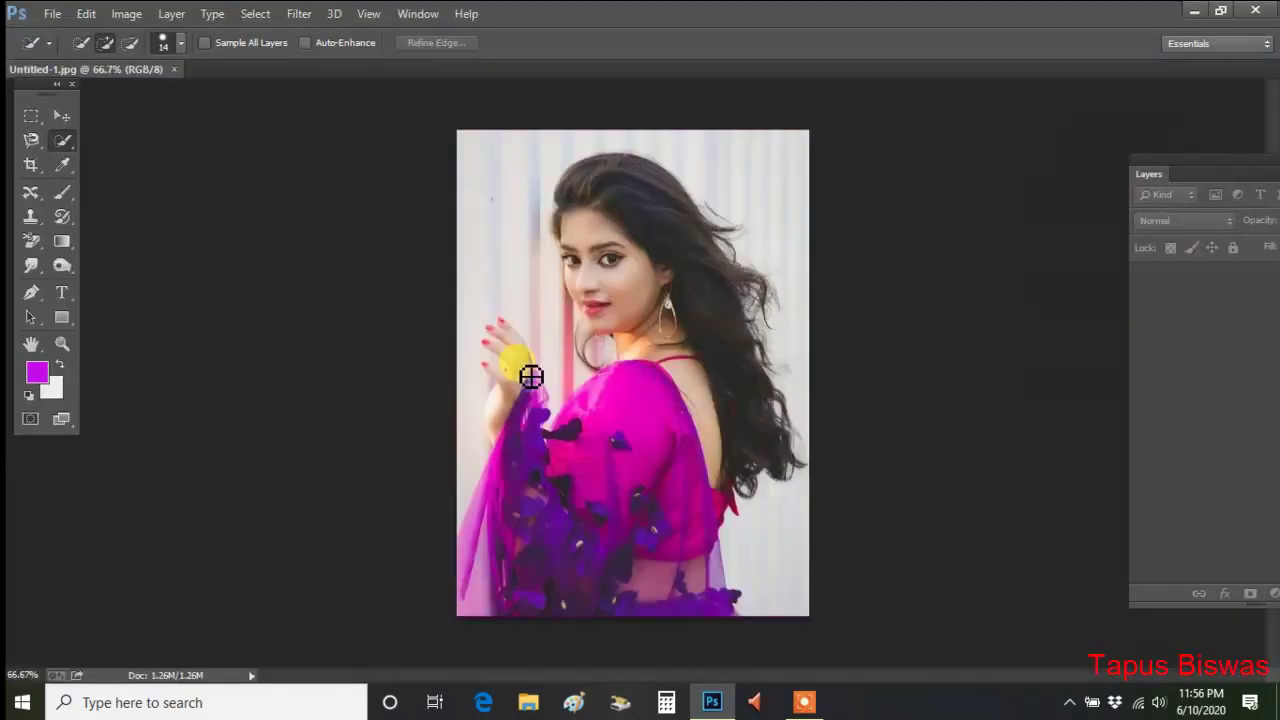
Quick-select the magenta blouse, then extend the selection up along the sheer saree drape.
mouse_move(600, 427)
left_mouse_down()
mouse_move(658, 463)
mouse_move(677, 508)
mouse_move(628, 420)
mouse_move(601, 429)
left_mouse_up()
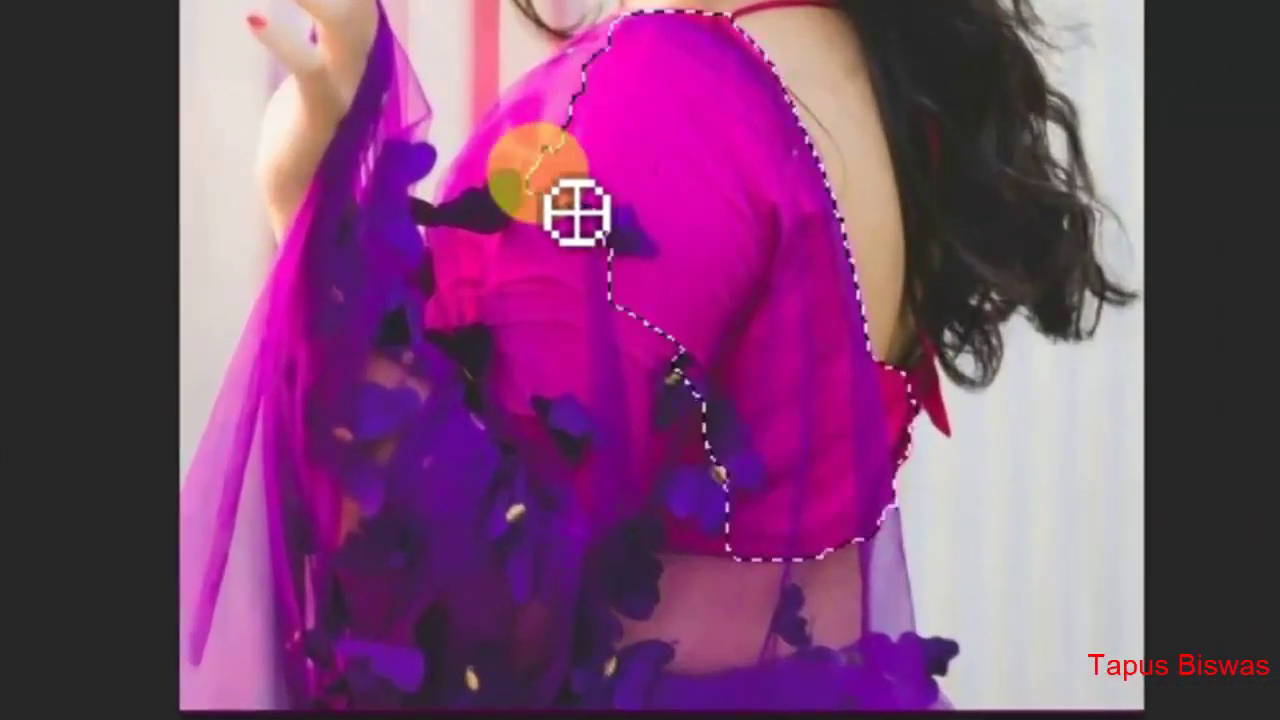
mouse_move(575, 210)
left_mouse_down()
mouse_move(414, 519)
mouse_move(283, 614)
mouse_move(845, 606)
mouse_move(868, 625)
mouse_move(914, 533)
mouse_move(939, 414)
mouse_move(963, 407)
mouse_move(507, 433)
mouse_move(478, 338)
mouse_move(415, 266)
mouse_move(259, 496)
mouse_move(503, 184)
mouse_move(403, 146)
mouse_move(431, 106)
left_mouse_up()
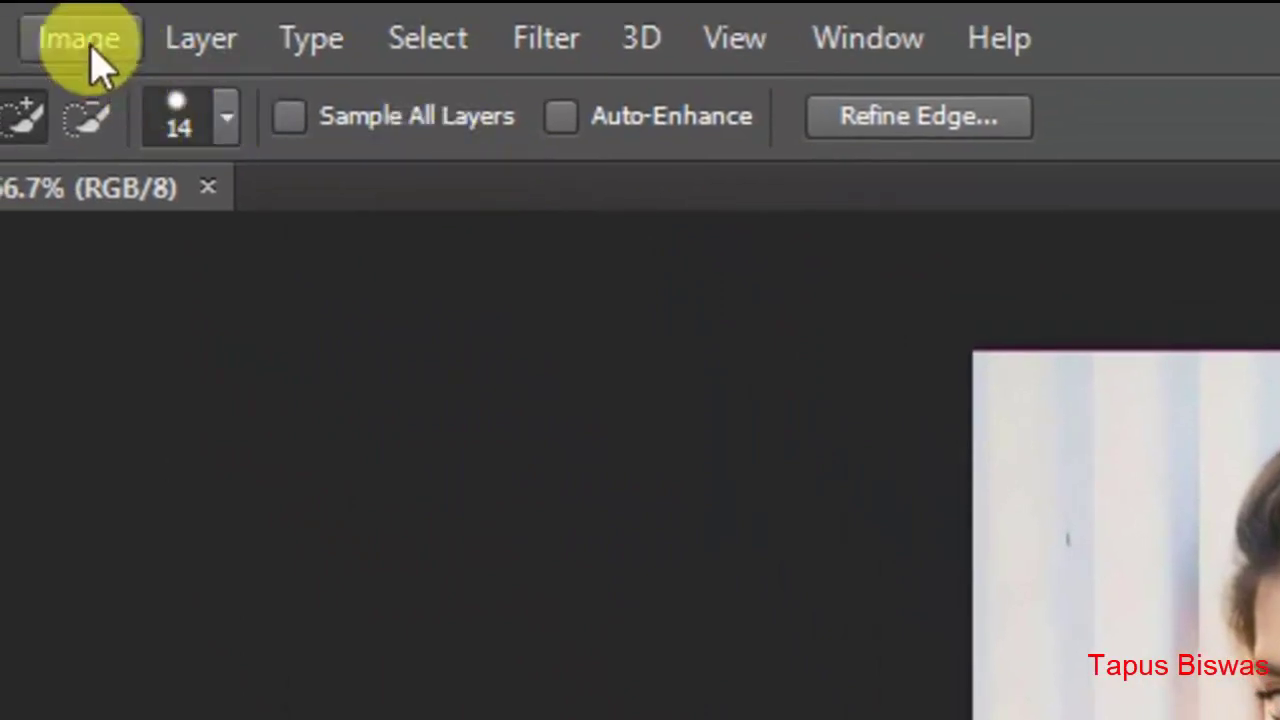
Apply Hue/Saturation with hue -73 and saturation +43, checking the preview against the original magenta.
left_click(85, 40)
mouse_move(200, 178)
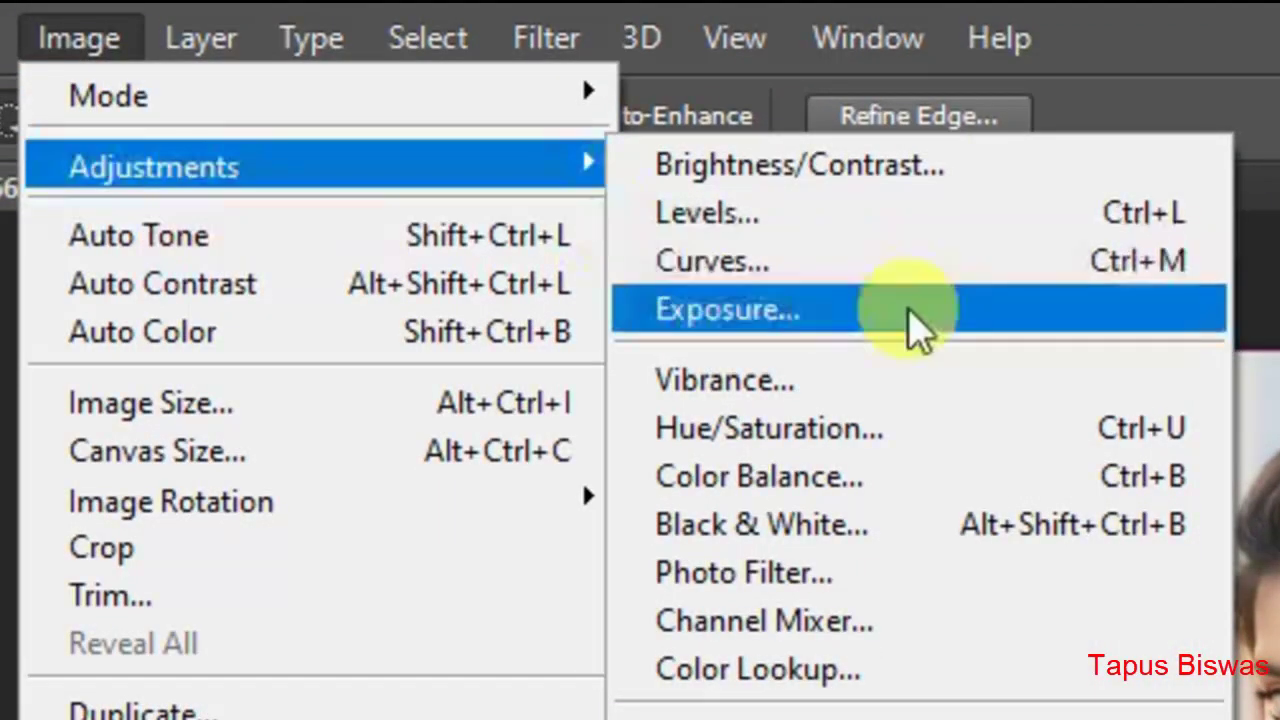
left_click(943, 425)
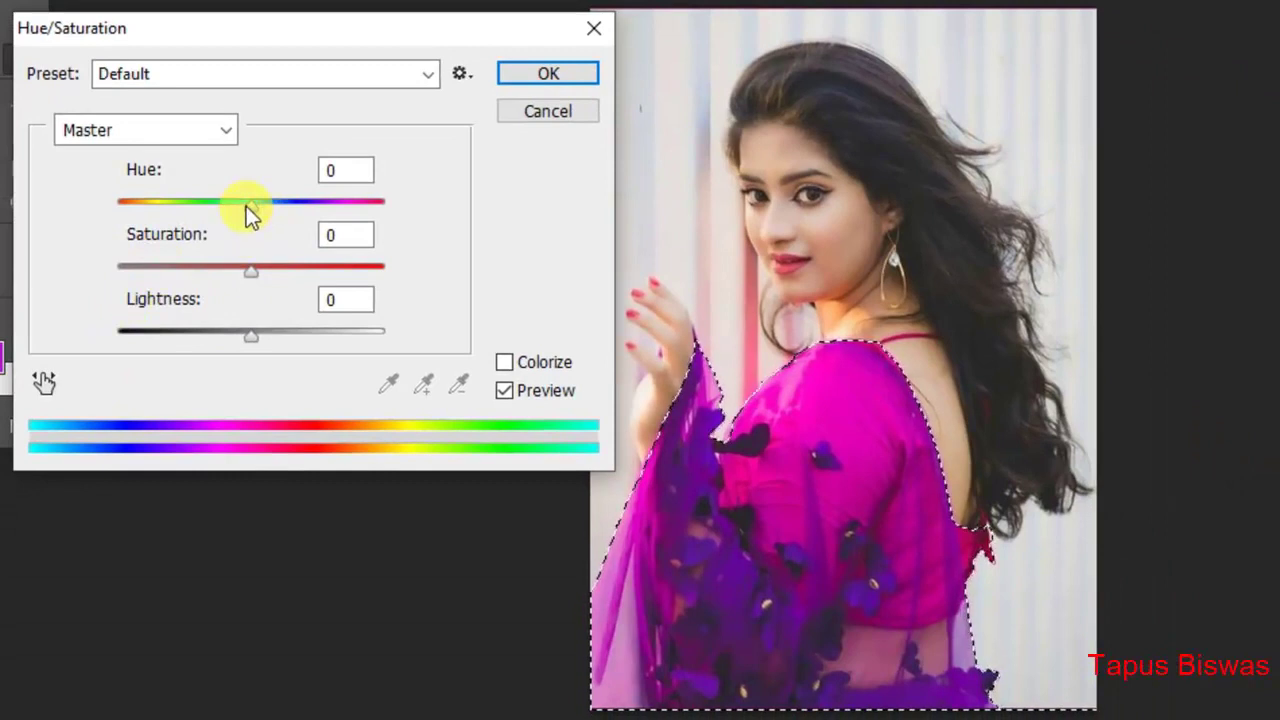
left_click_drag(248, 208, 176, 211)
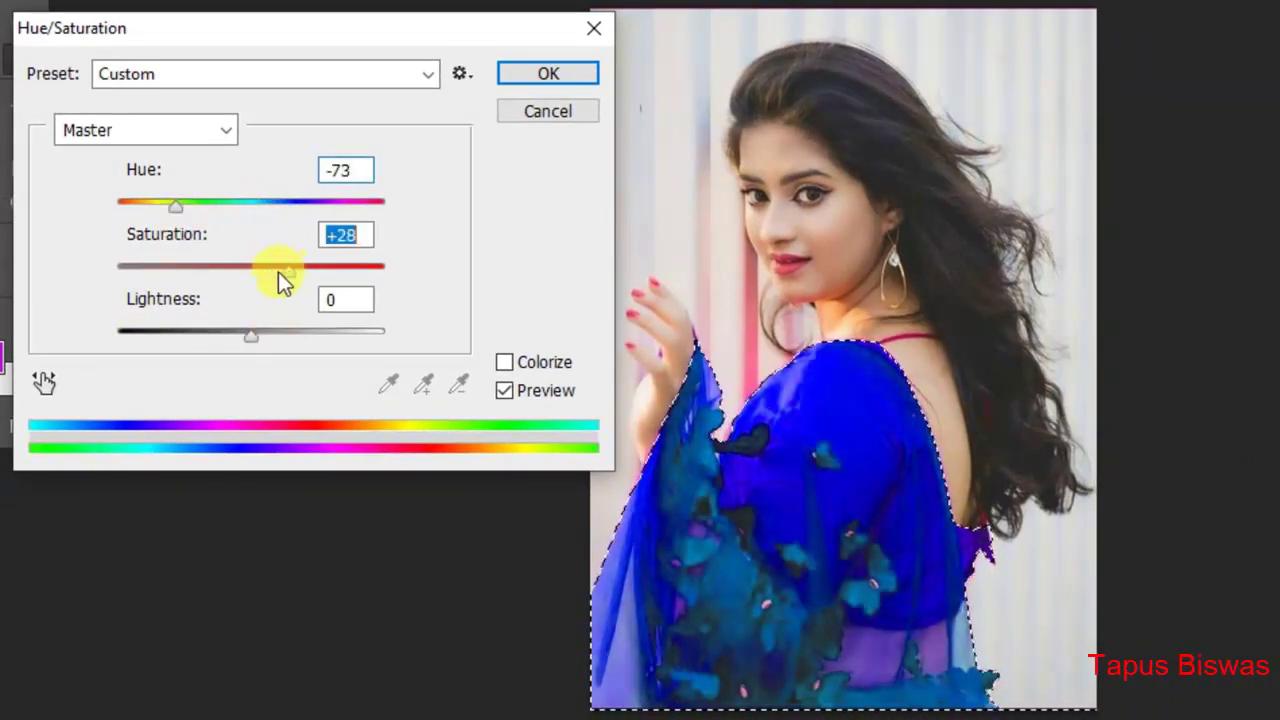
mouse_move(279, 273)
left_mouse_down()
mouse_move(242, 273)
mouse_move(309, 276)
left_mouse_up()
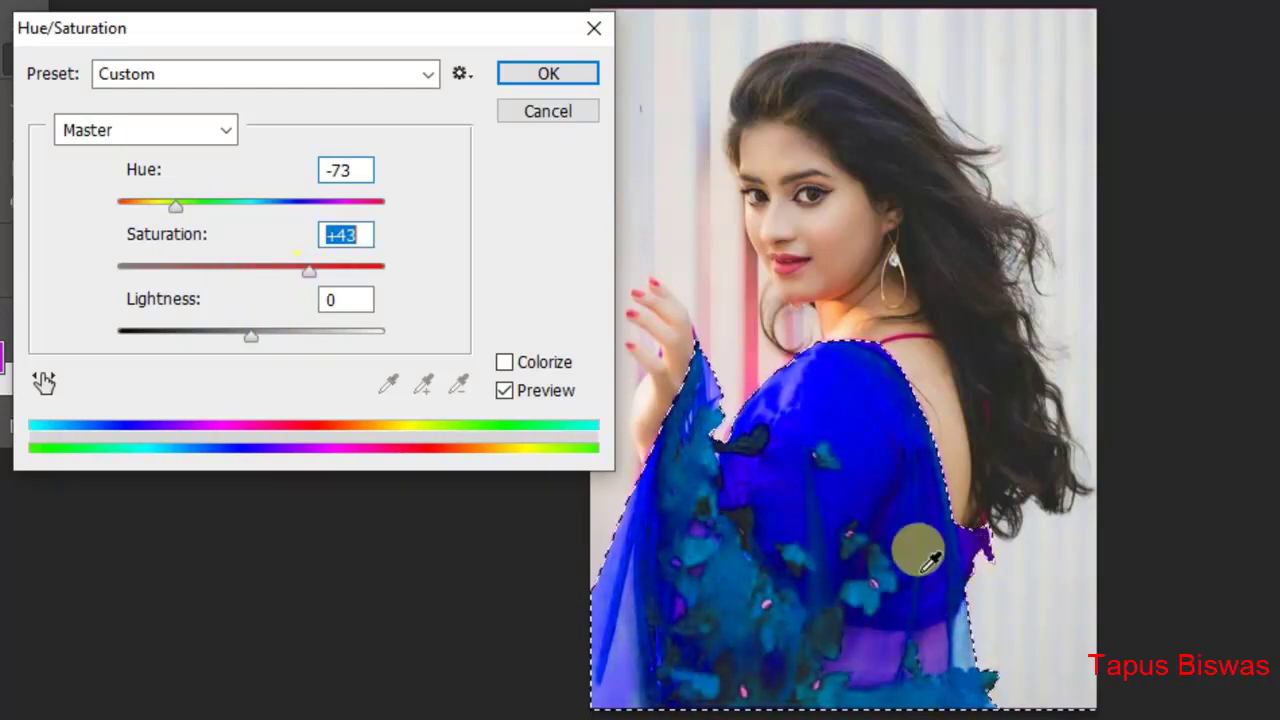
left_click(523, 387)
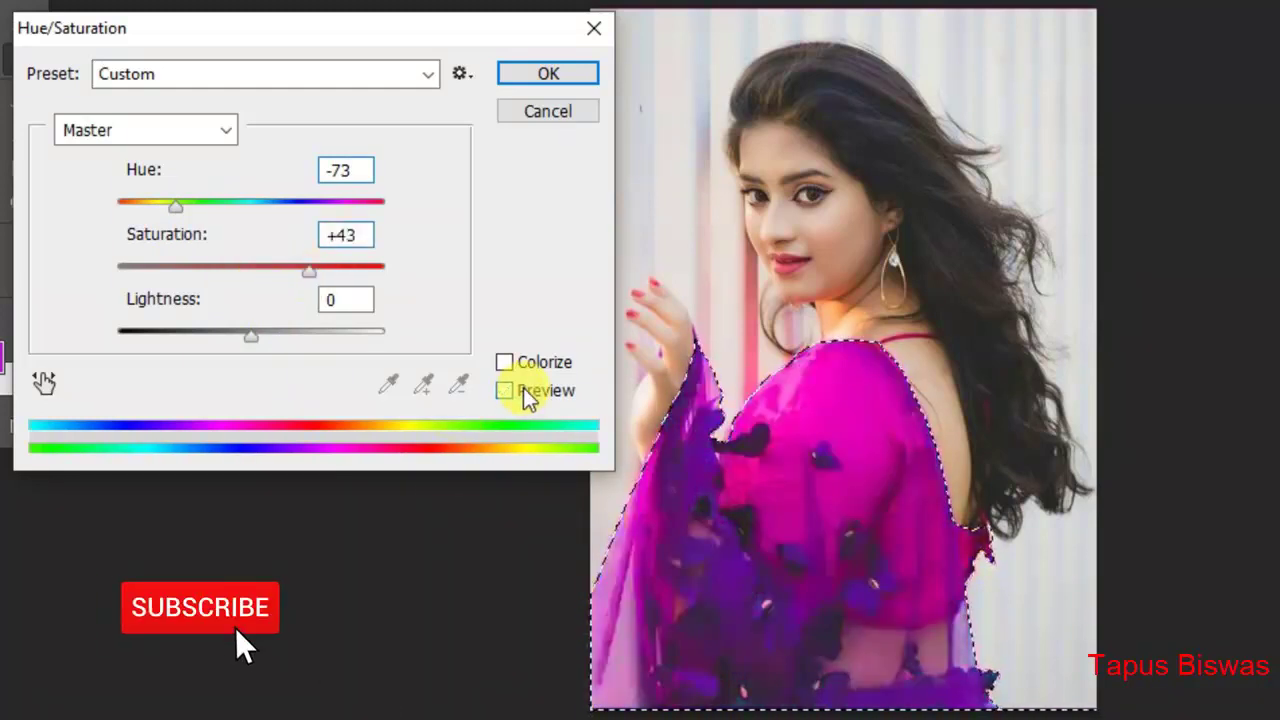
left_click(565, 396)
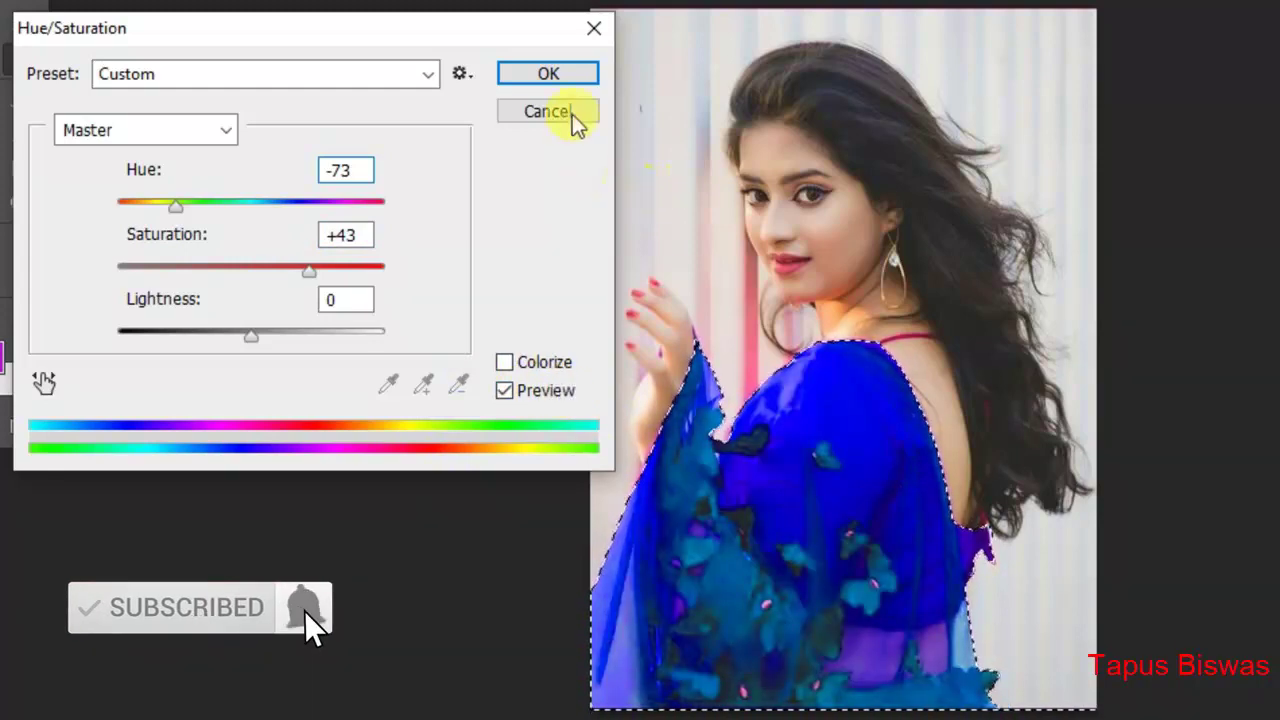
left_click(549, 74)
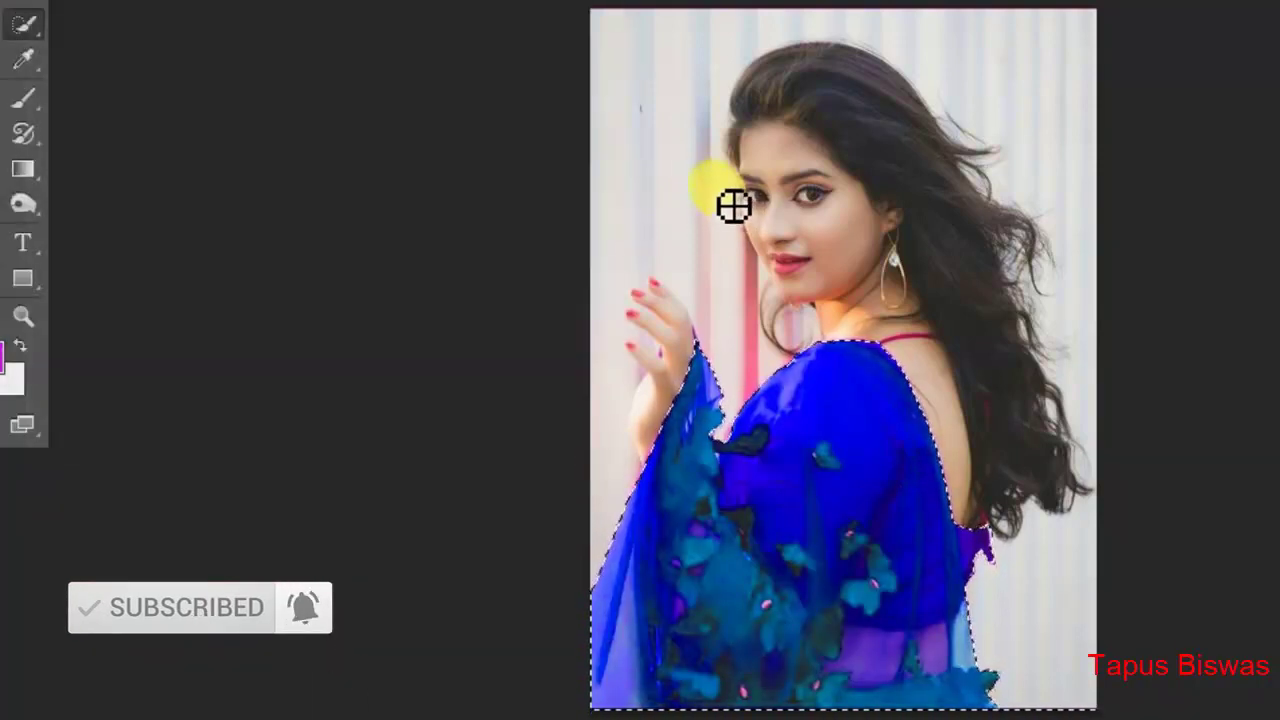